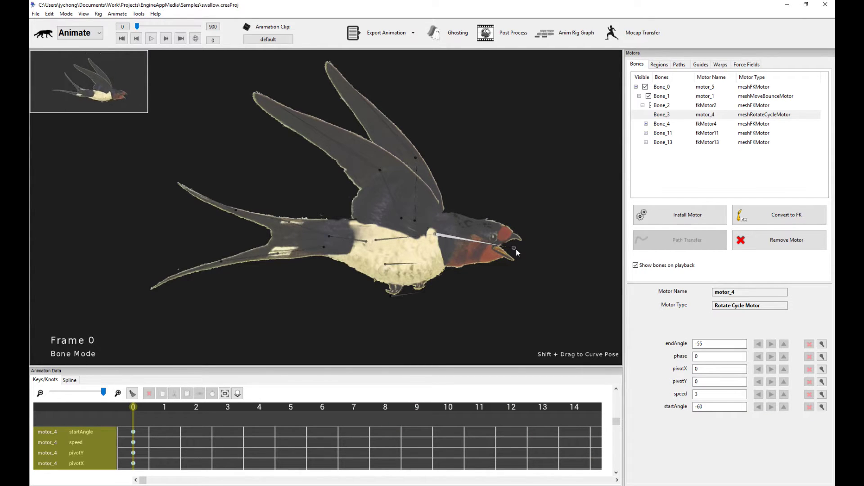
Switch from animating to rigging the swallow in Bone Mode and widen the rig viewport.
click(86, 35)
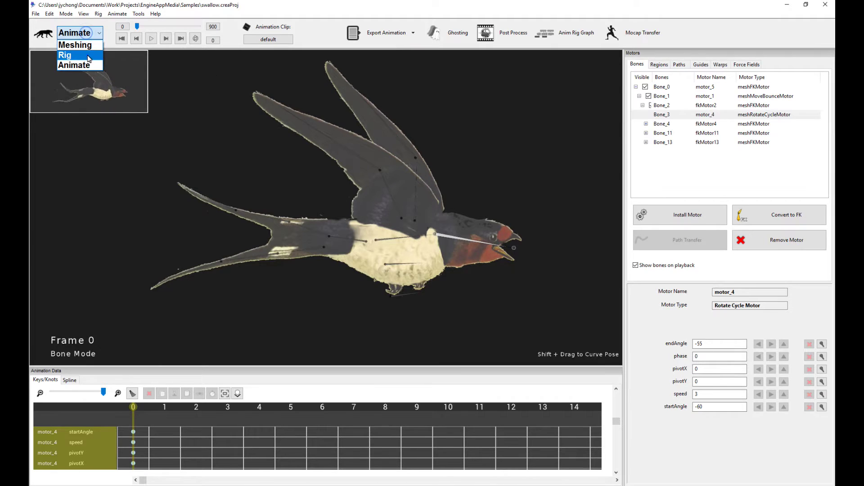
click(79, 44)
click(219, 27)
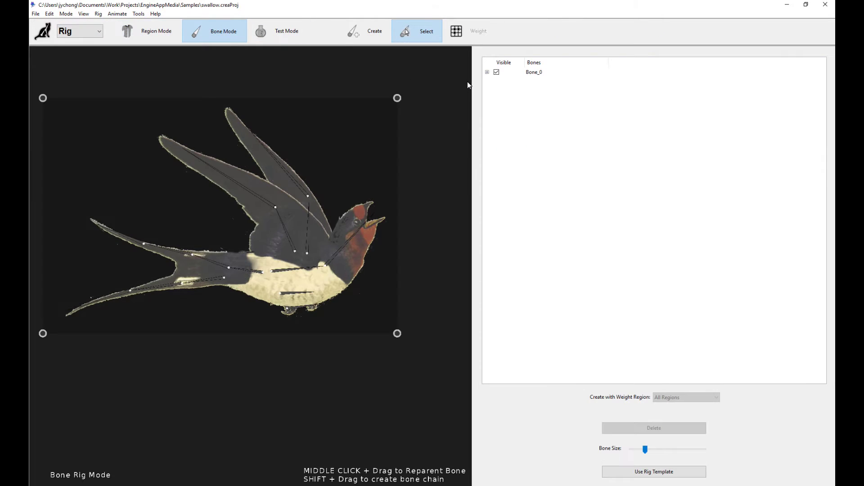
drag(471, 81, 613, 88)
drag(439, 142, 461, 151)
scroll(430, 130, up, 4)
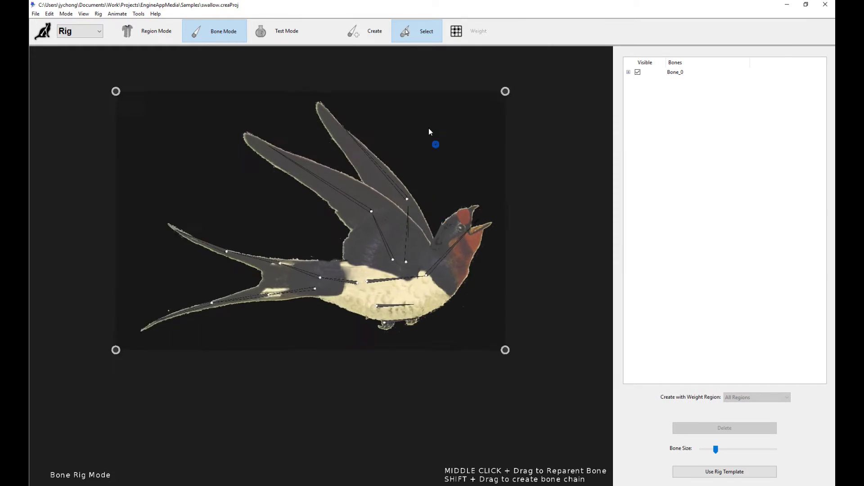
Select the head bone and test the rig in Test Mode by shifting and rotating that bone forward.
click(475, 263)
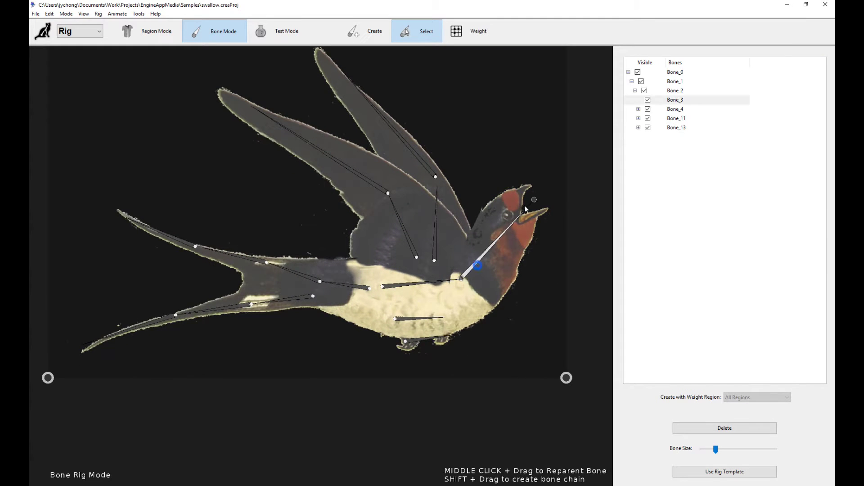
drag(533, 200, 536, 250)
click(285, 32)
drag(460, 281, 497, 264)
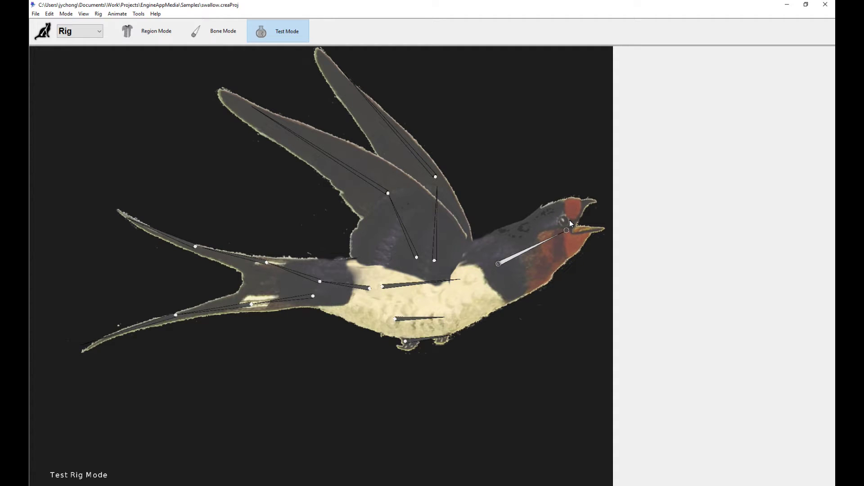
mouse_move(565, 231)
mouse_down()
mouse_move(578, 272)
mouse_move(565, 246)
mouse_up()
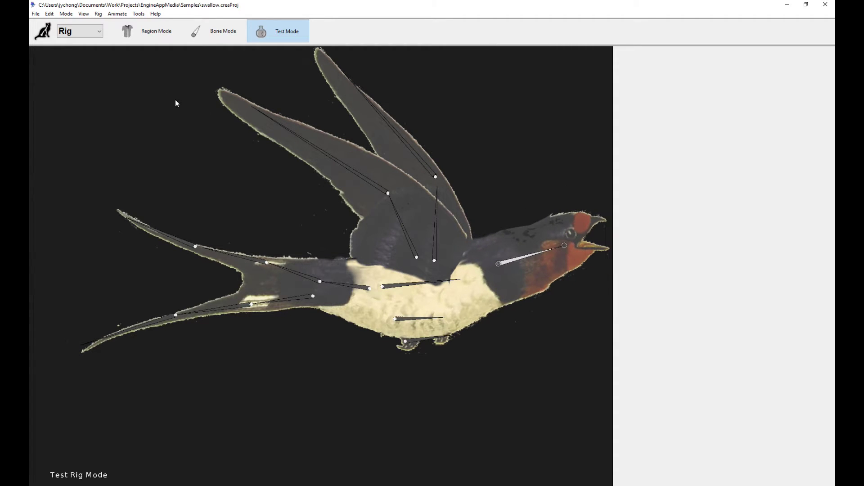
Return from the rig test to Animate mode and play back the swallow's bone animation.
click(218, 31)
click(100, 32)
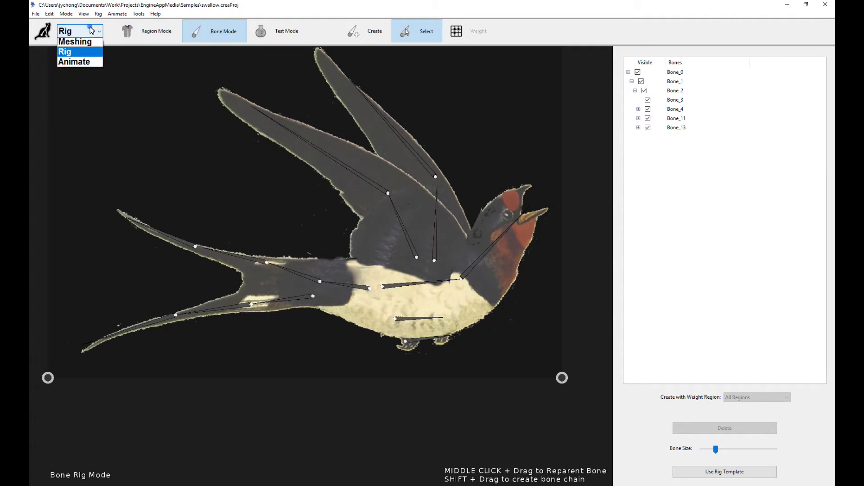
click(76, 60)
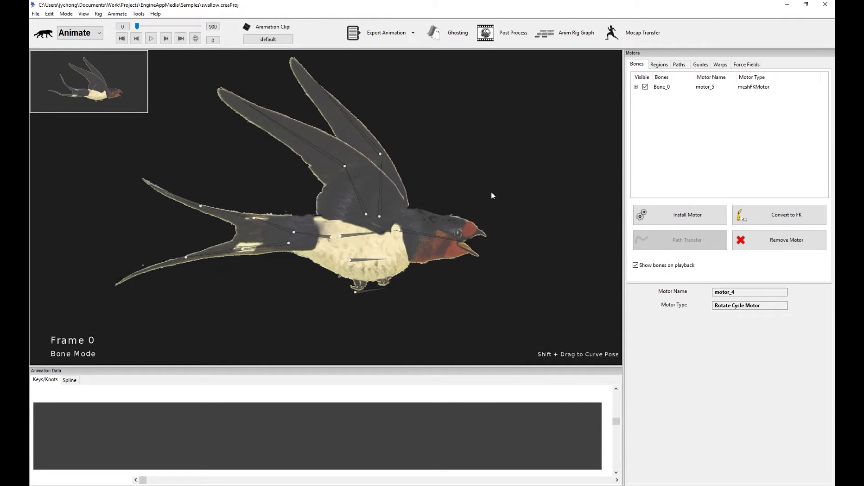
key(space)
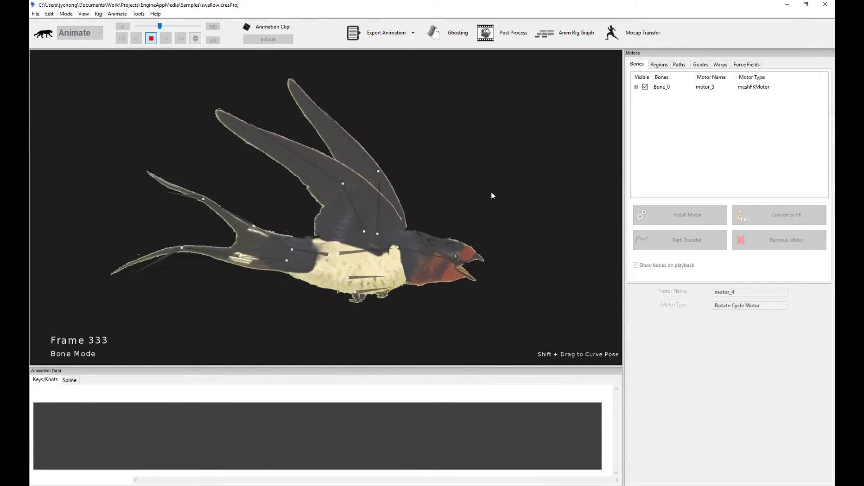
key(space)
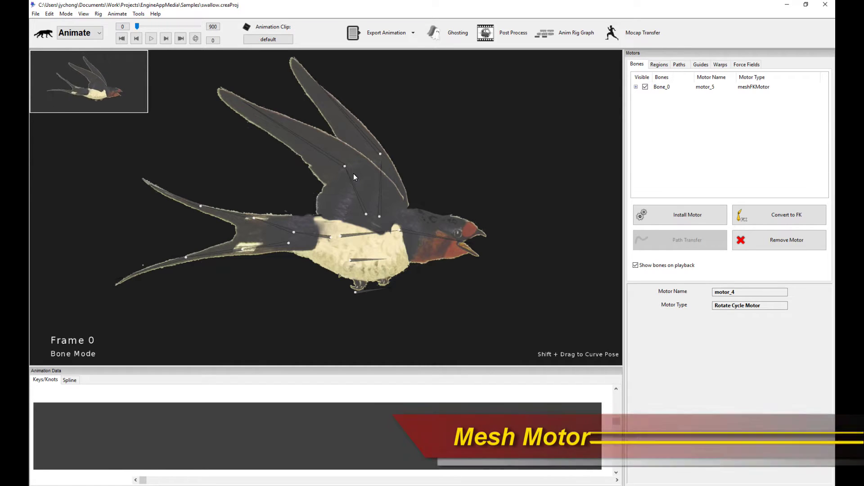
Examine the swallow's mesh regions one at a time: BackWing, Body and Wing.
click(658, 68)
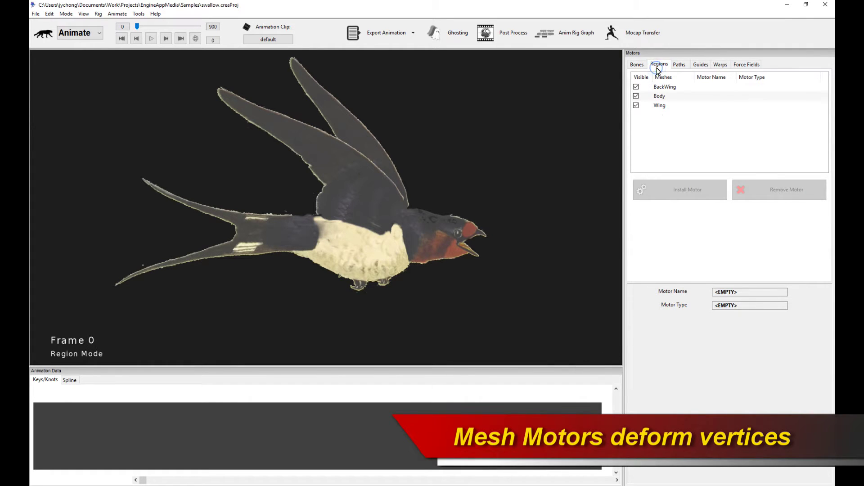
click(678, 89)
click(678, 97)
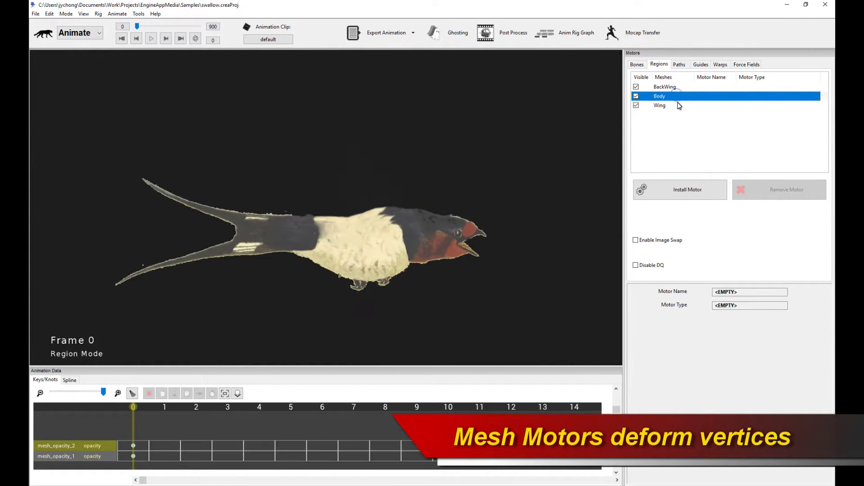
click(678, 105)
click(678, 95)
click(678, 88)
click(563, 137)
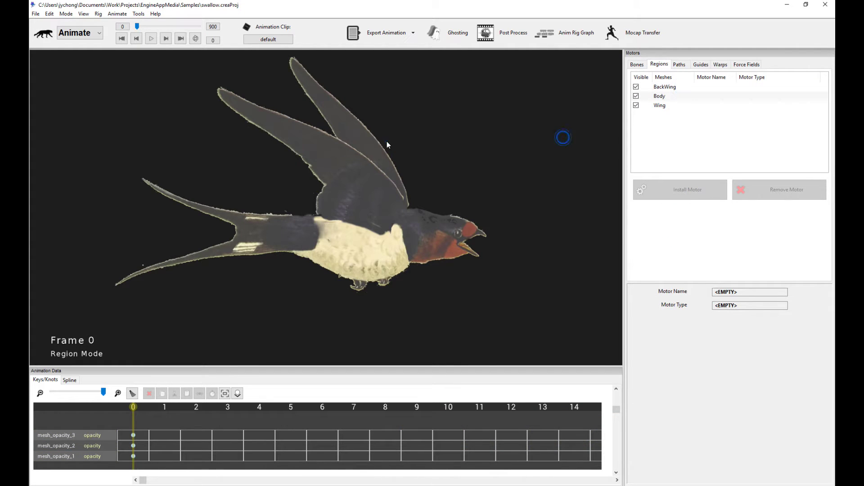
click(369, 141)
click(413, 127)
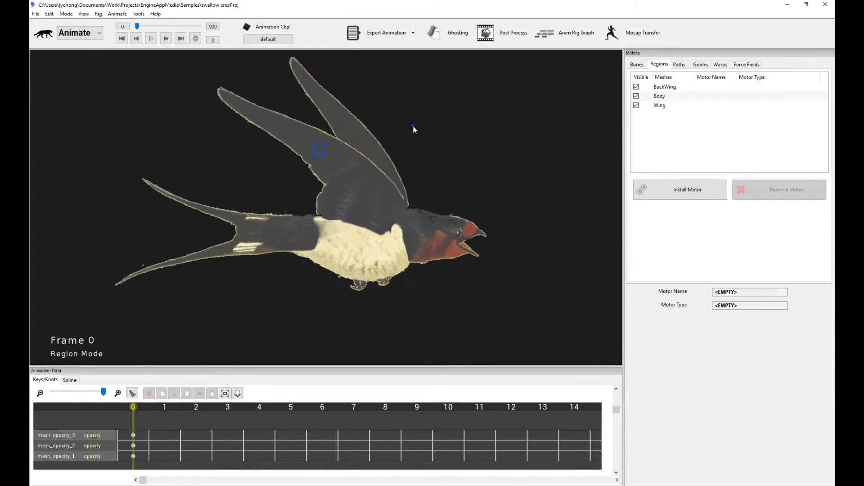
click(343, 222)
click(371, 254)
click(513, 166)
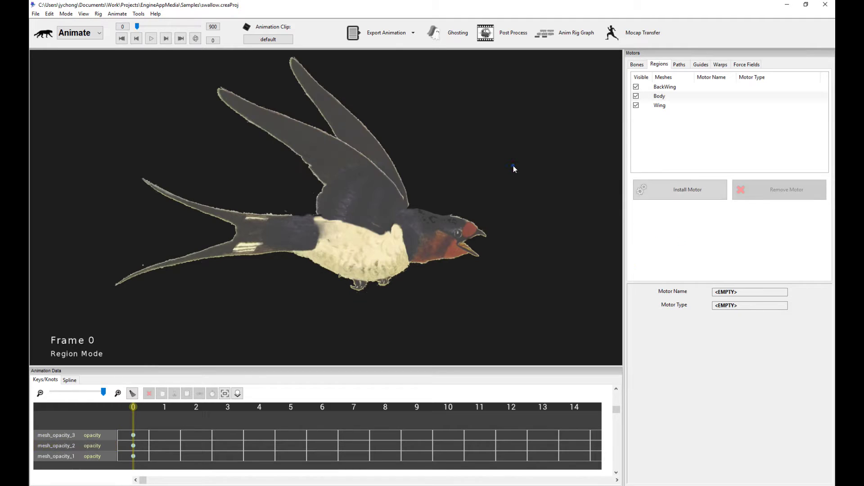
Install a Flap Motor on the Wing mesh and play back the animation.
click(382, 189)
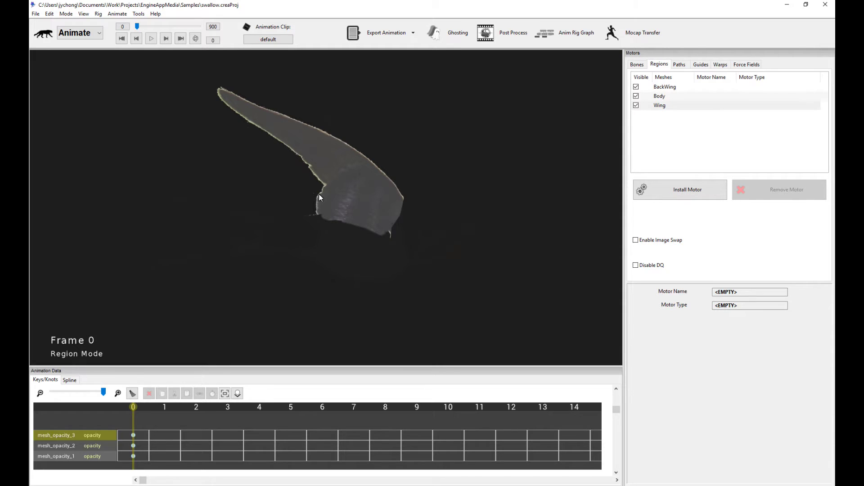
click(700, 190)
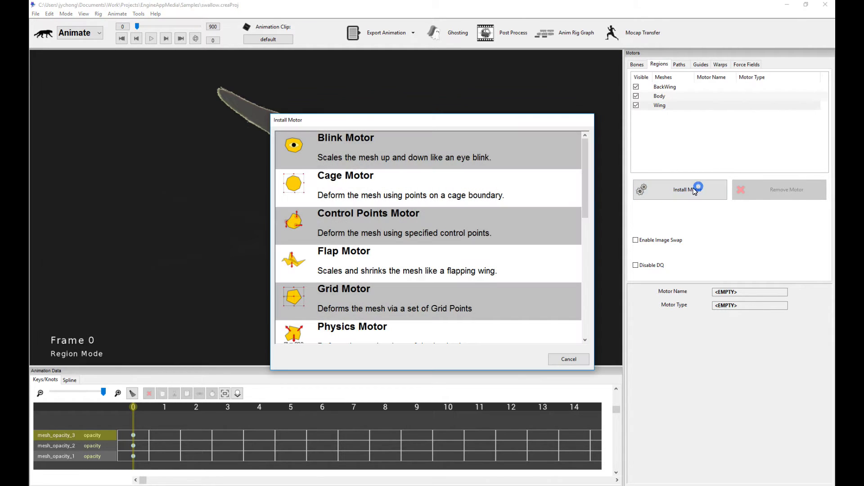
double_click(360, 266)
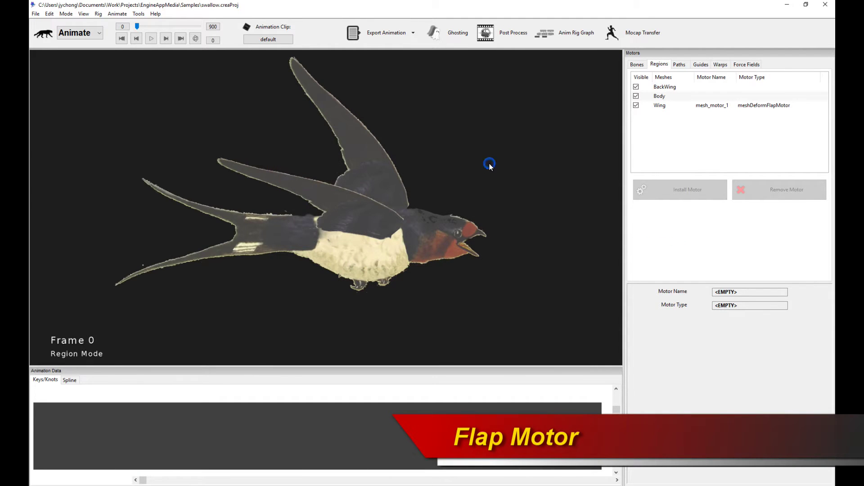
key(space)
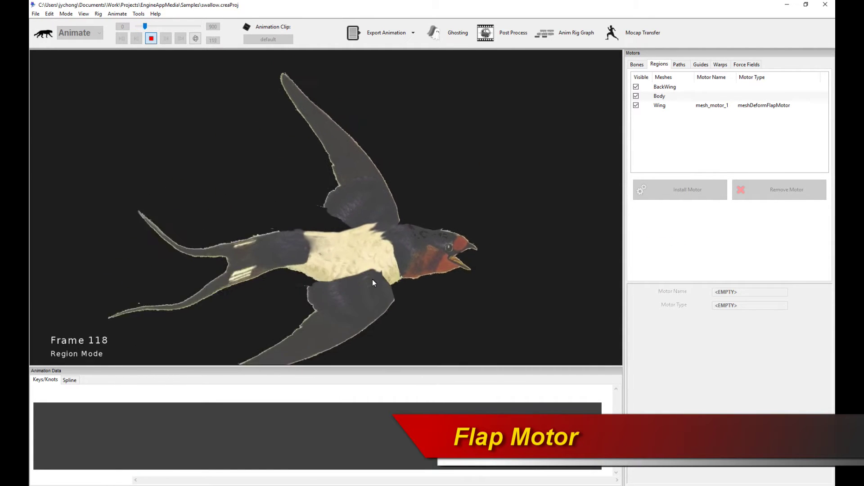
key(space)
Set the speed of the Wing mesh's Flap Motor to 5 and play back the animation.
click(356, 221)
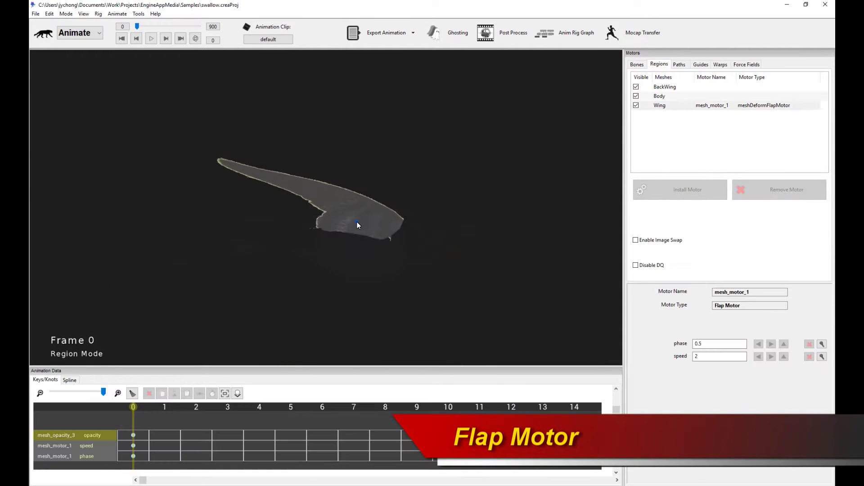
double_click(725, 357)
text(3)
key(Return)
click(525, 247)
key(space)
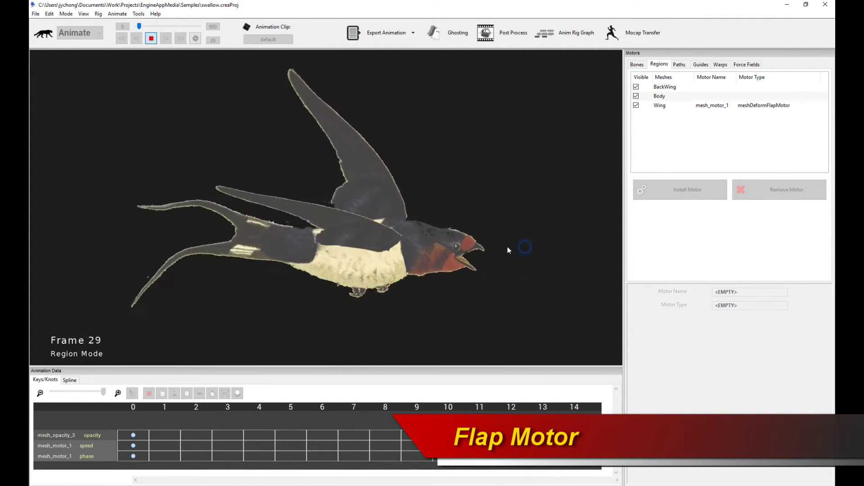
key(space)
Install a Flap Motor on the BackWing mesh.
click(368, 156)
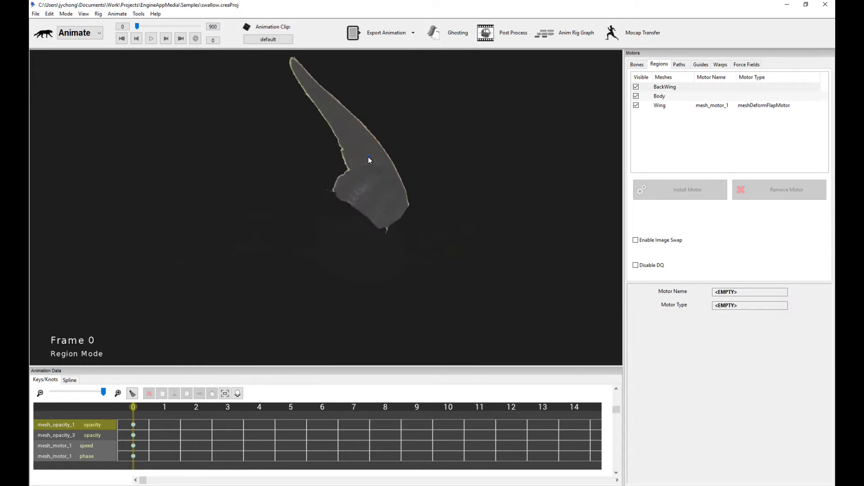
click(673, 189)
double_click(410, 259)
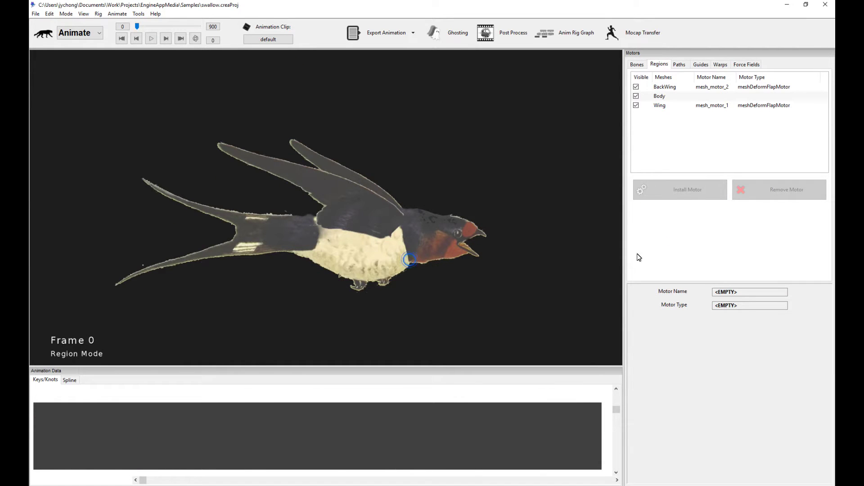
Change the speed of the BackWing mesh's Flap Motor and play both wings flapping.
click(315, 149)
double_click(705, 358)
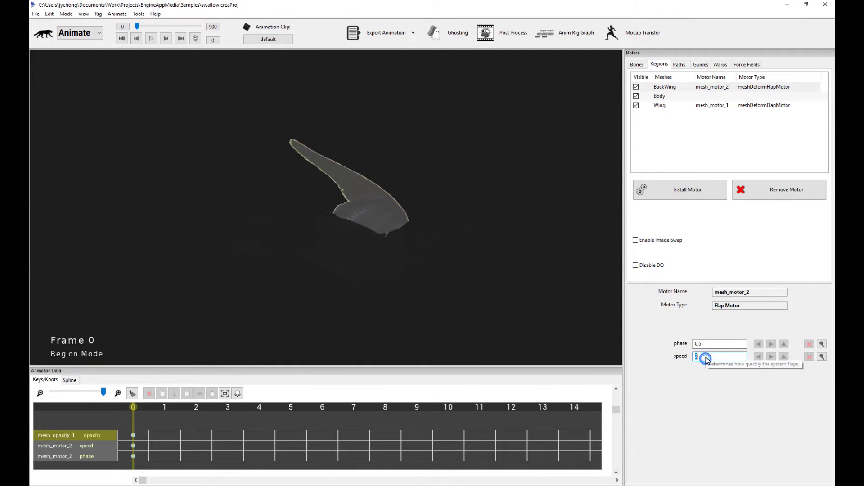
key(space)
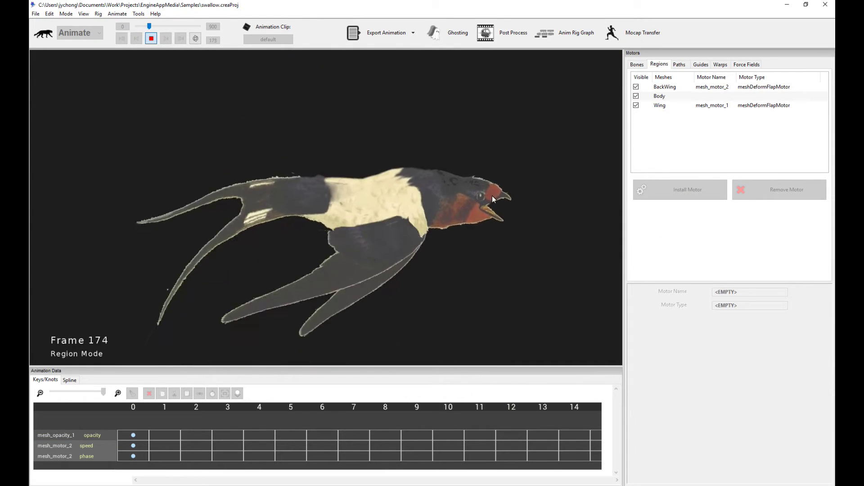
key(space)
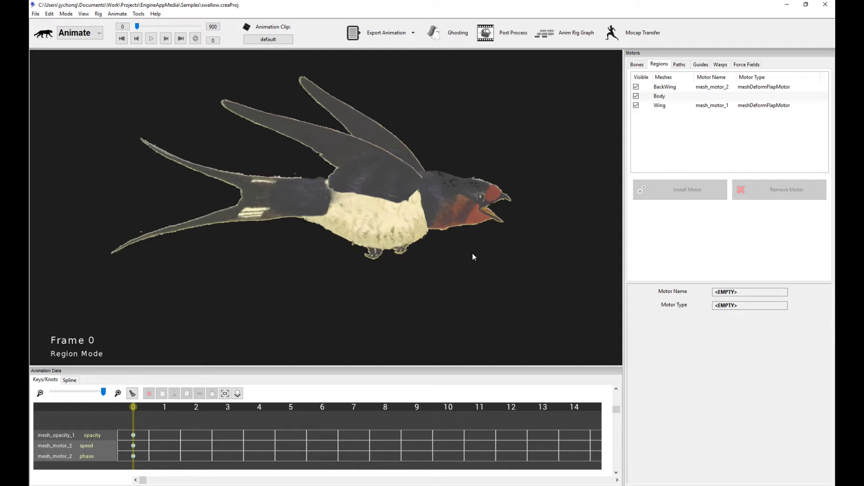
Examine the Wing and BackWing meshes individually with their Flap Motors applied.
click(369, 177)
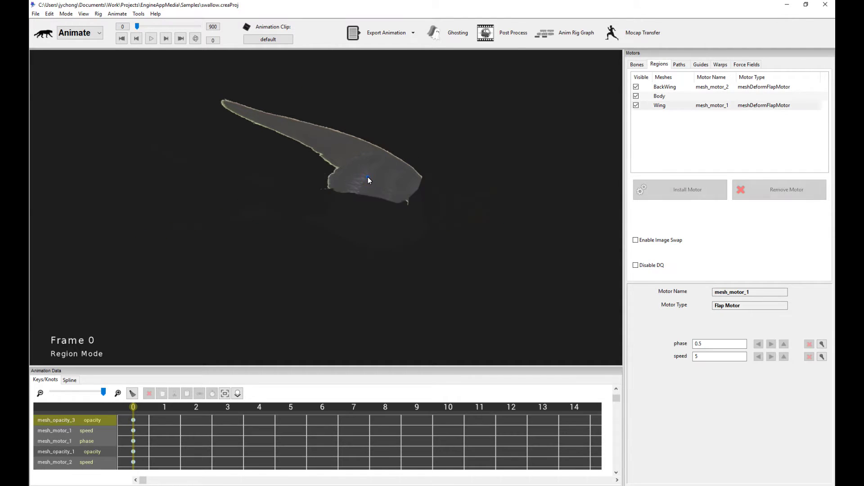
click(461, 191)
click(388, 136)
click(522, 194)
click(344, 136)
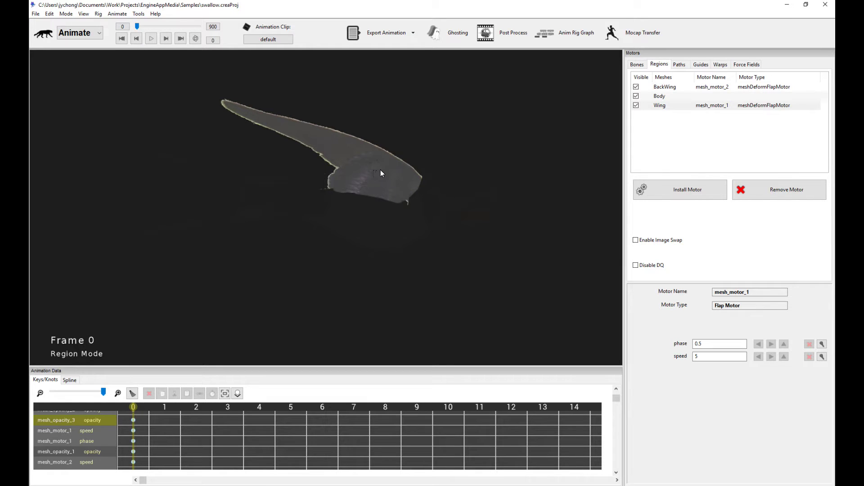
click(479, 252)
Replace the Wing mesh's Flap Motor with a Blink Motor and remove the motor from the BackWing mesh.
click(352, 169)
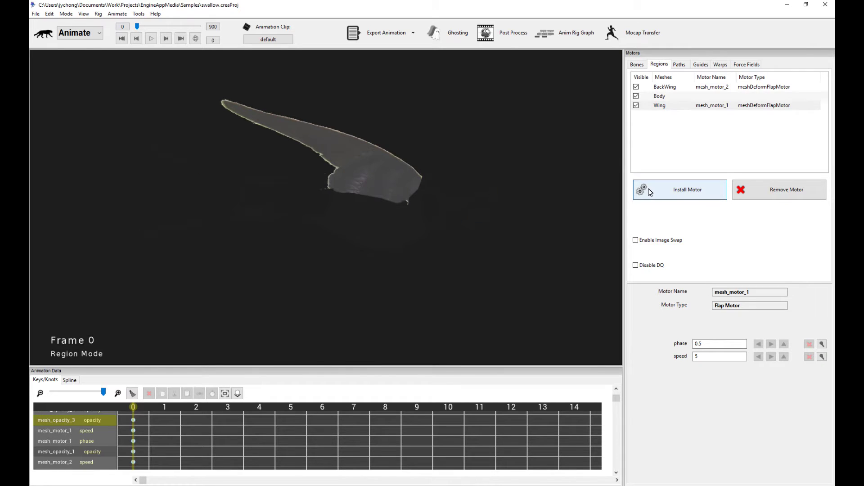
click(650, 192)
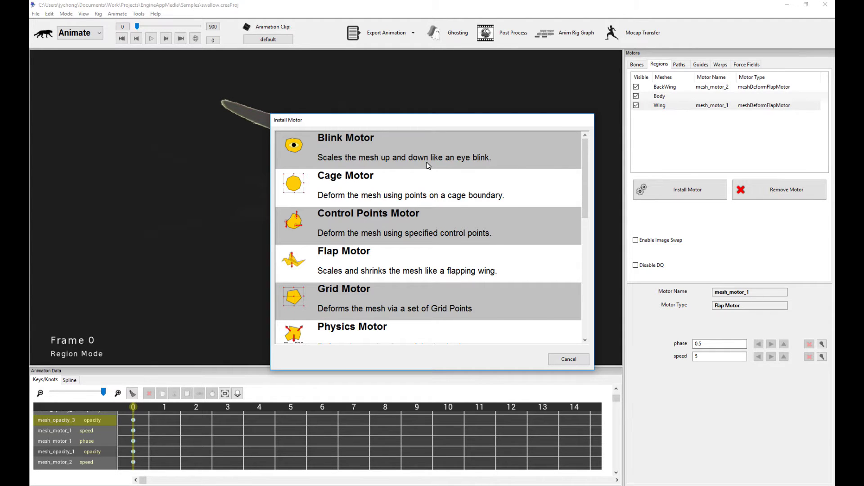
double_click(461, 162)
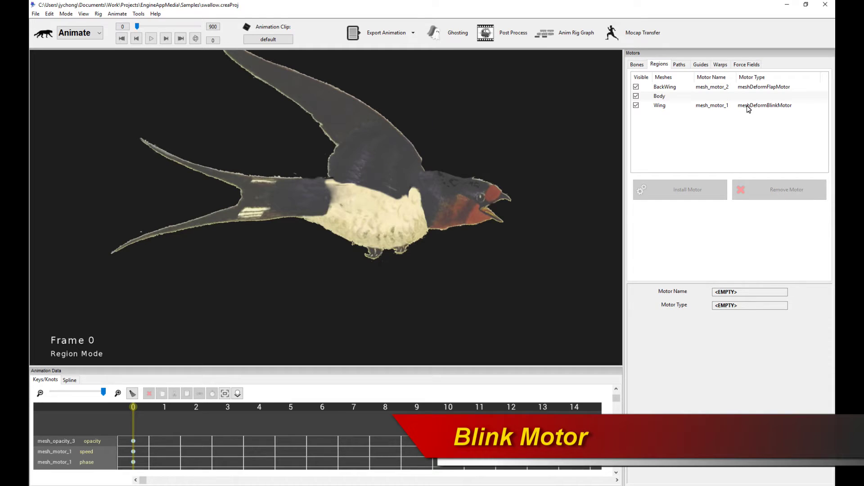
click(760, 88)
click(765, 190)
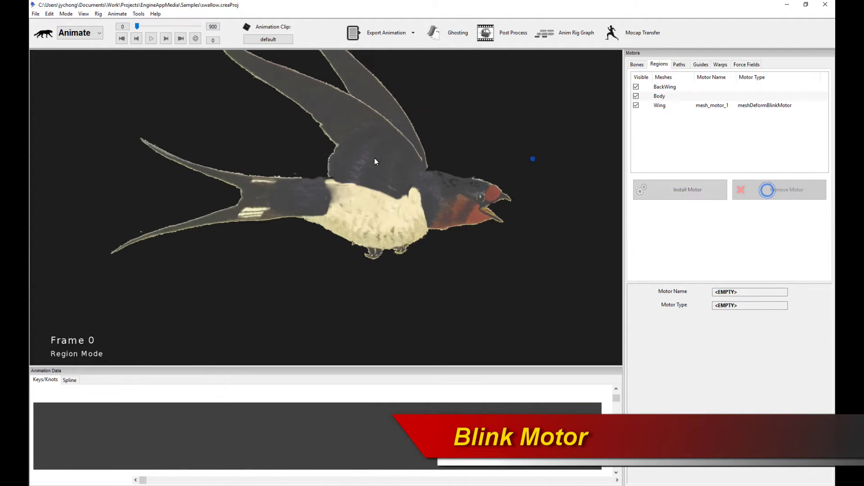
Isolate the Wing mesh and play back the animation to check its Blink Motor.
click(351, 143)
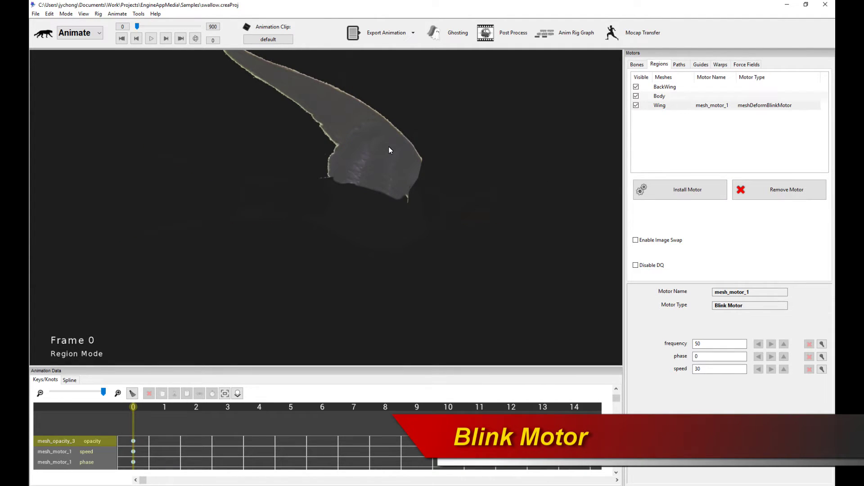
click(501, 230)
click(366, 148)
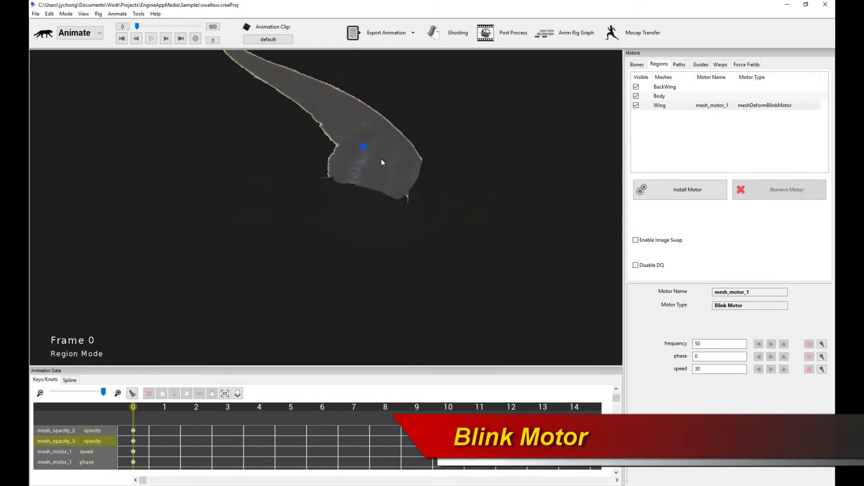
key(space)
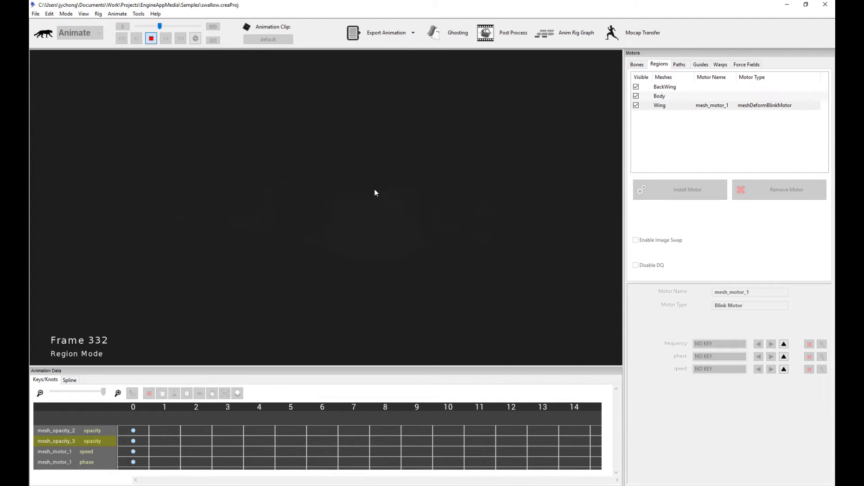
key(space)
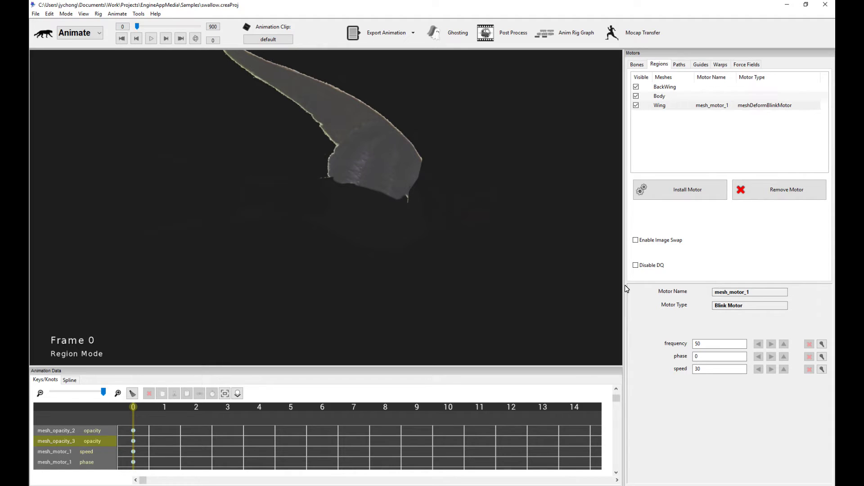
Try a different frequency for the Wing mesh's Blink Motor and play back the animation.
double_click(709, 343)
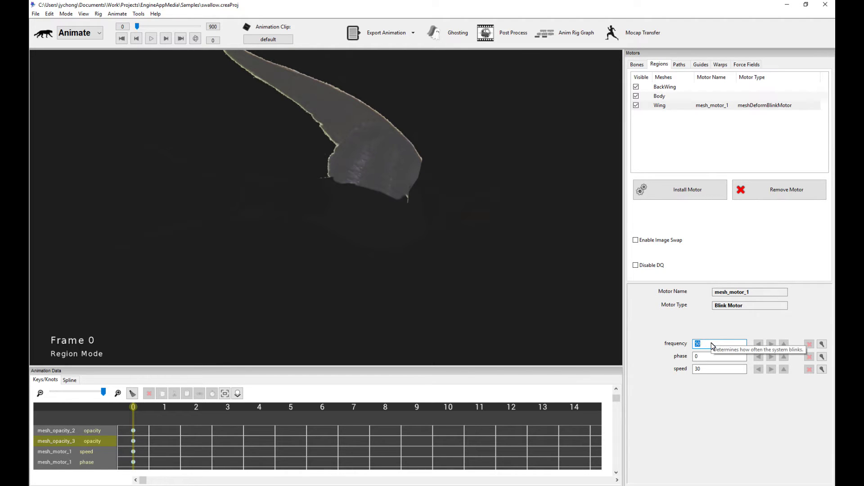
click(543, 258)
key(space)
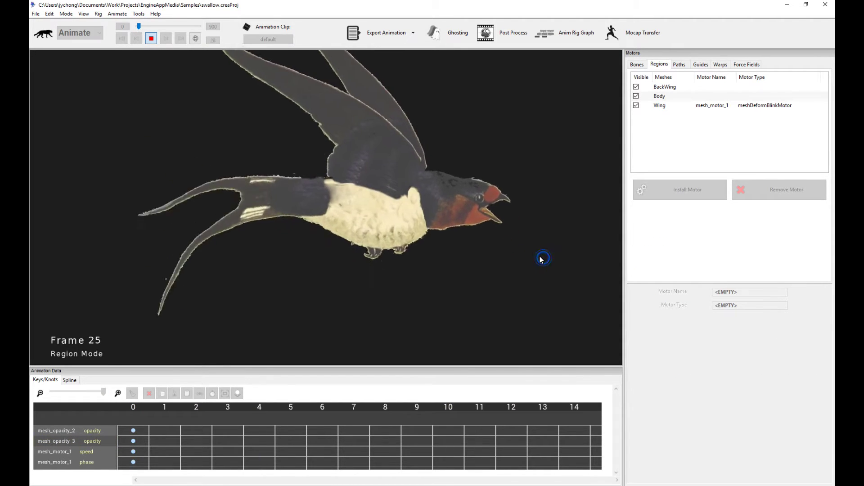
key(space)
Set the frequency of the Wing mesh's Blink Motor to 1000 and play back the animation.
click(399, 182)
double_click(714, 342)
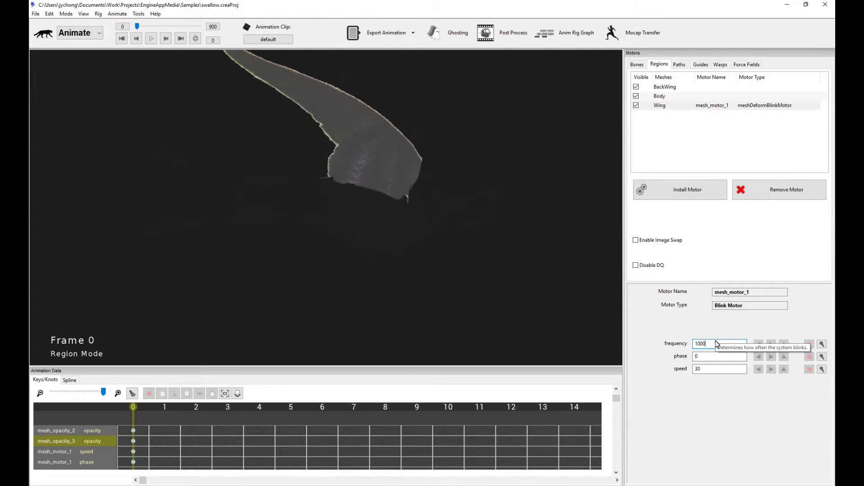
click(598, 285)
key(space)
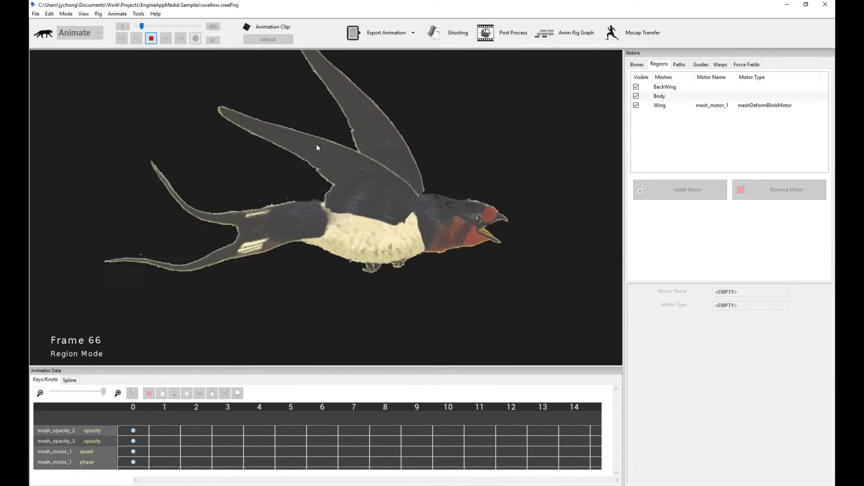
Set the frequency of the Wing mesh's Blink Motor to 100 and play back the animation.
click(390, 184)
double_click(719, 344)
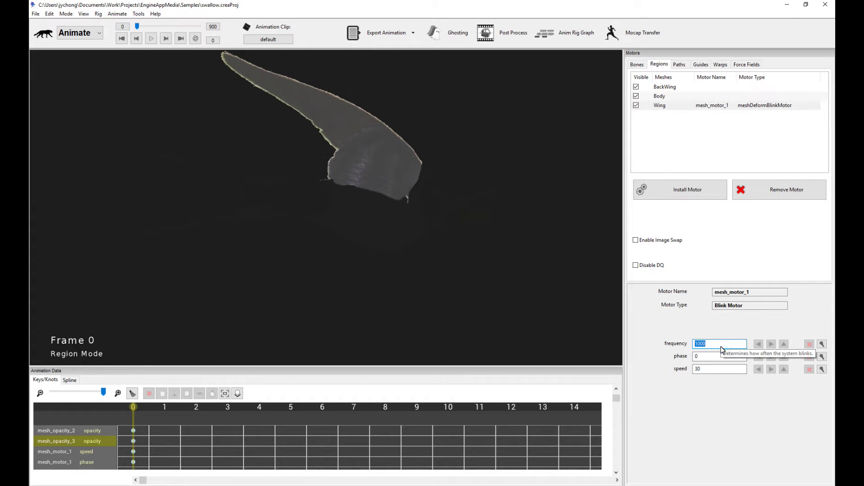
key(Return)
key(space)
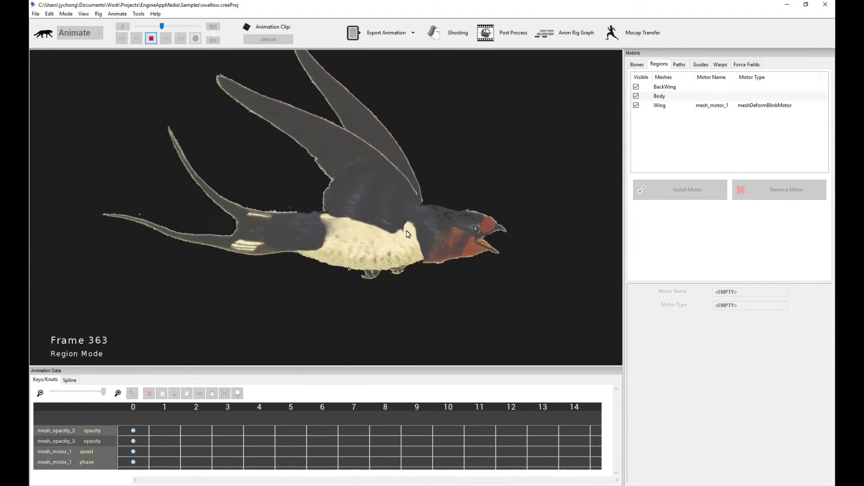
key(space)
Replace the Wing mesh's Blink Motor with a Cage Motor.
click(350, 152)
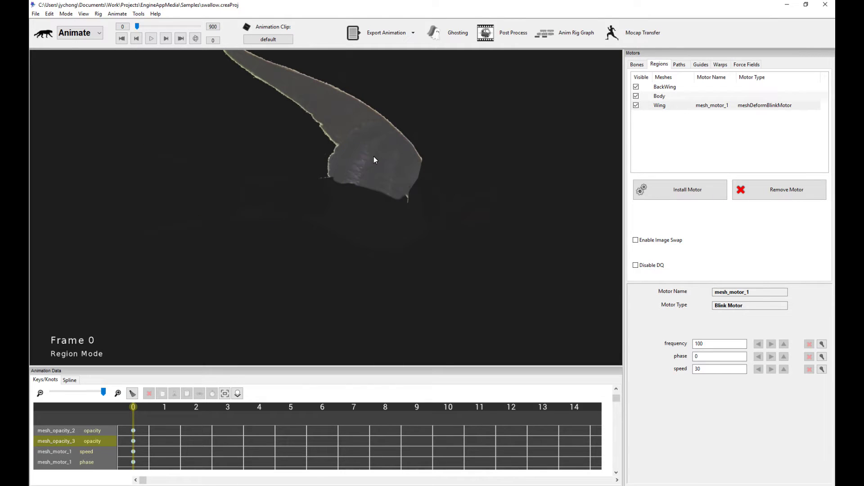
click(458, 188)
click(364, 165)
click(549, 227)
click(352, 158)
click(680, 189)
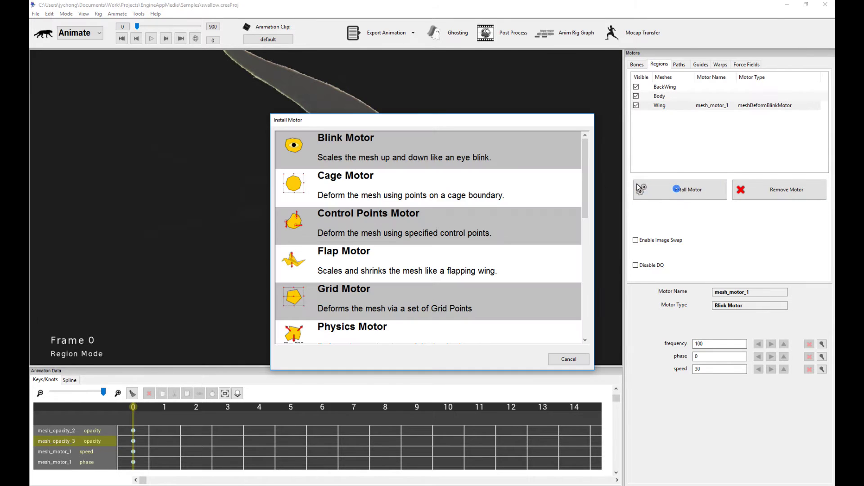
double_click(428, 193)
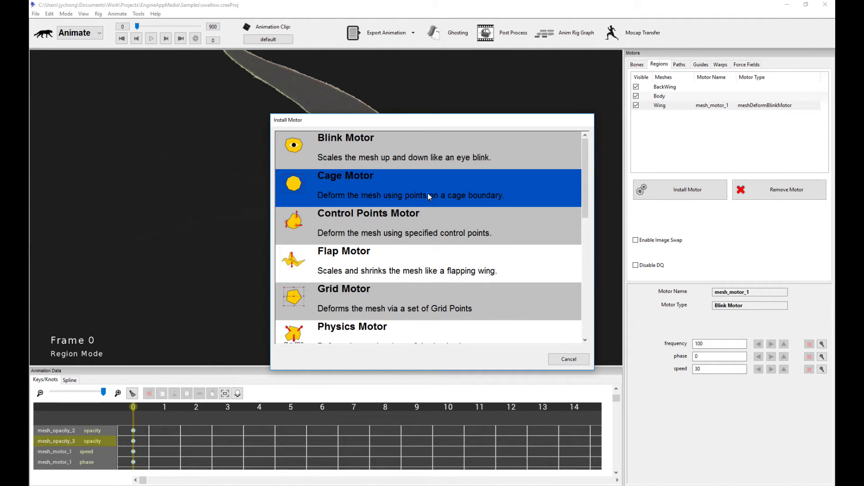
click(388, 165)
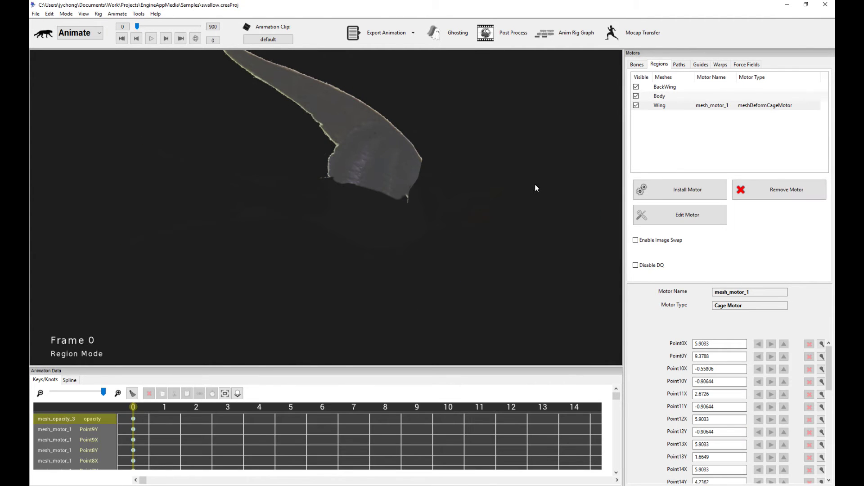
click(650, 182)
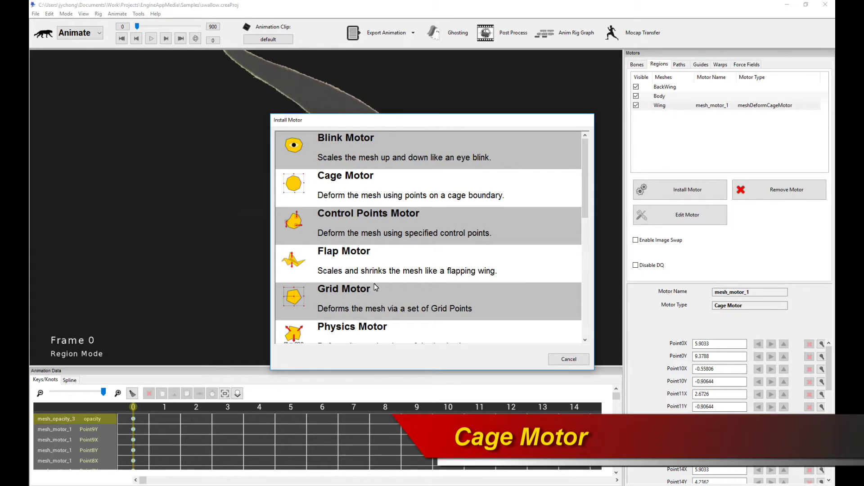
click(578, 359)
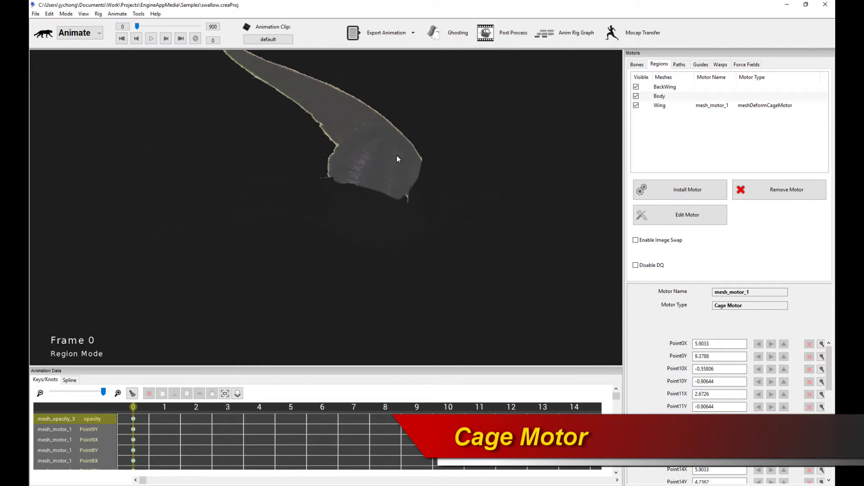
click(426, 172)
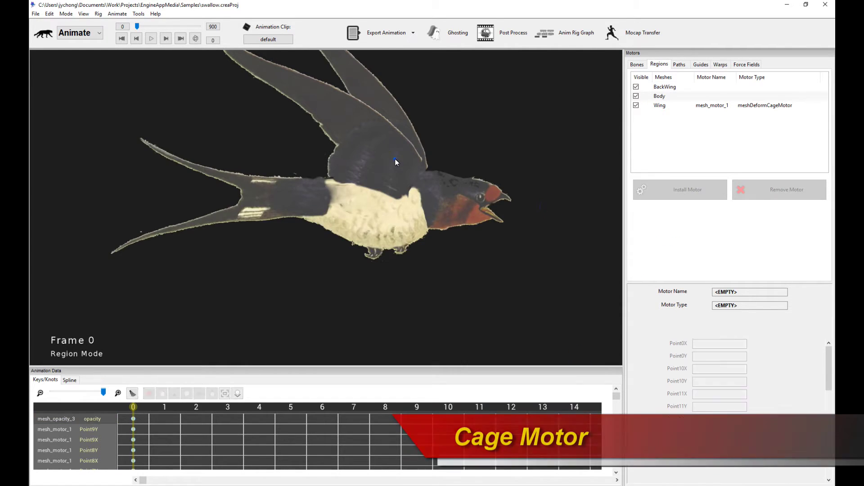
Edit the Wing mesh's Cage Motor and pull four cage nodes around the wing base outward at frame 0.
click(396, 159)
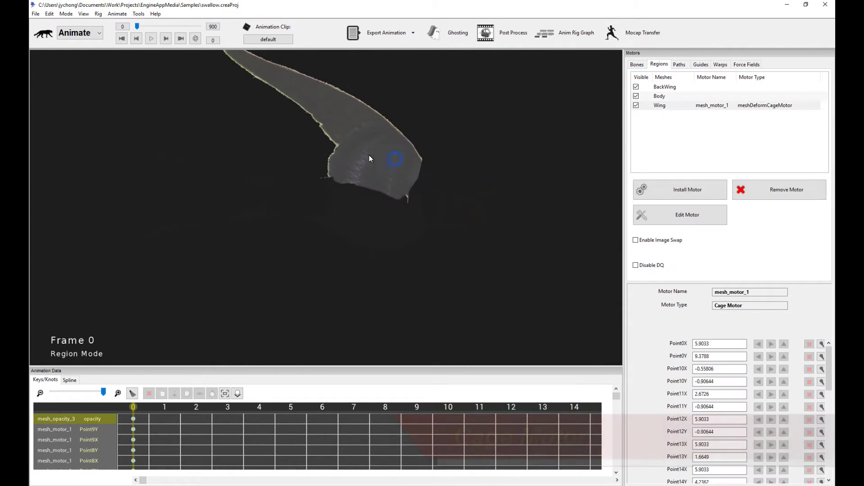
click(665, 219)
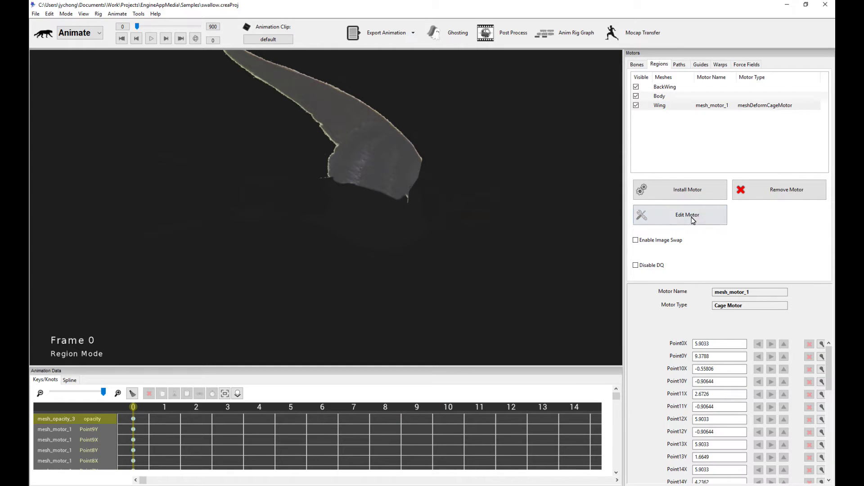
click(664, 218)
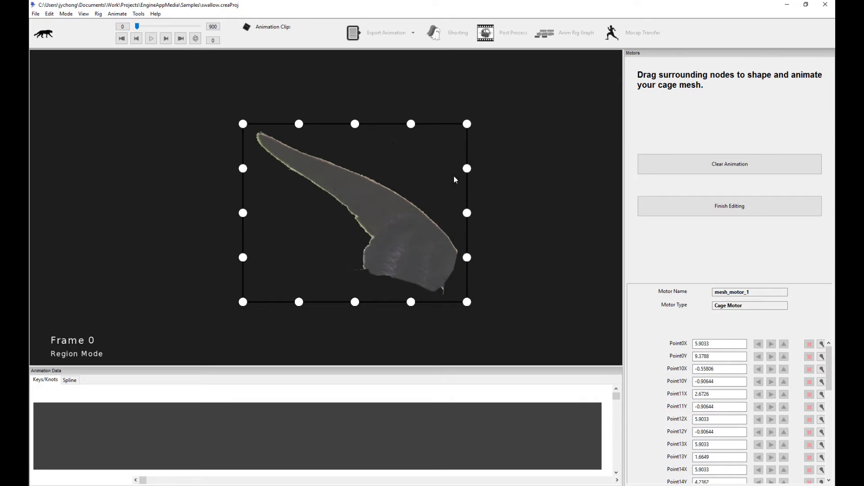
drag(467, 214, 531, 208)
drag(466, 257, 533, 265)
drag(465, 305, 539, 333)
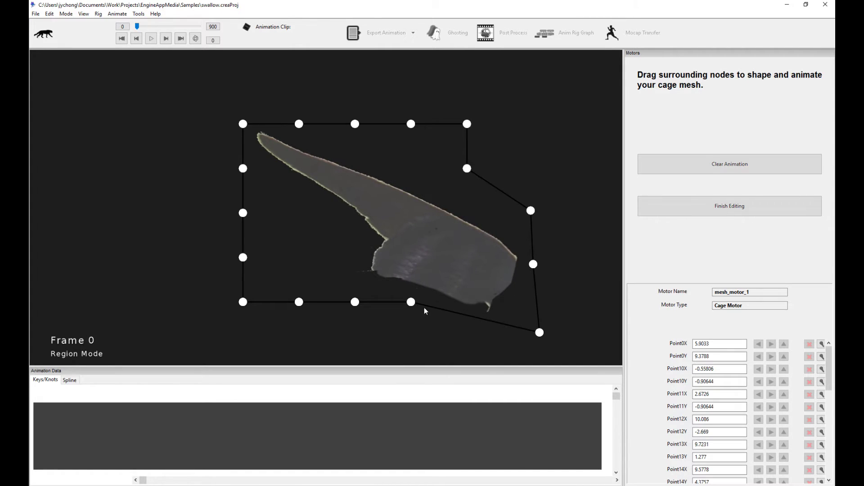
drag(412, 304, 405, 342)
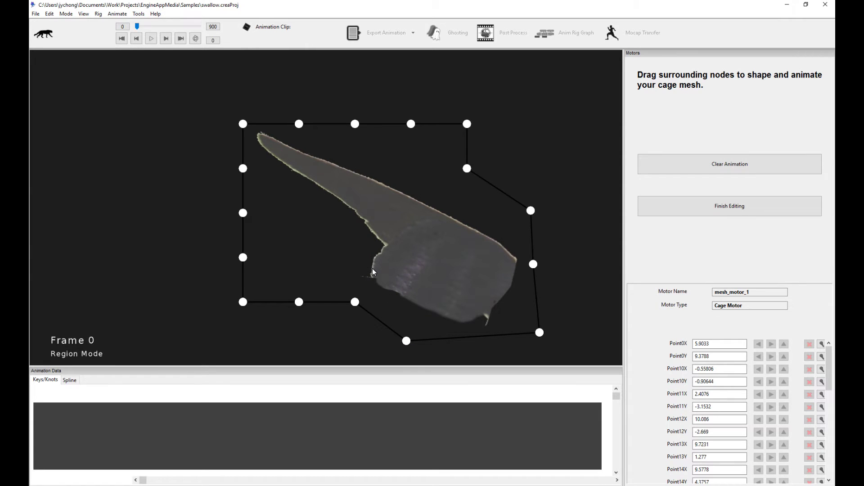
Advance past frame 8 and move three of the stretched cage nodes around the wing base inward.
key(Right)
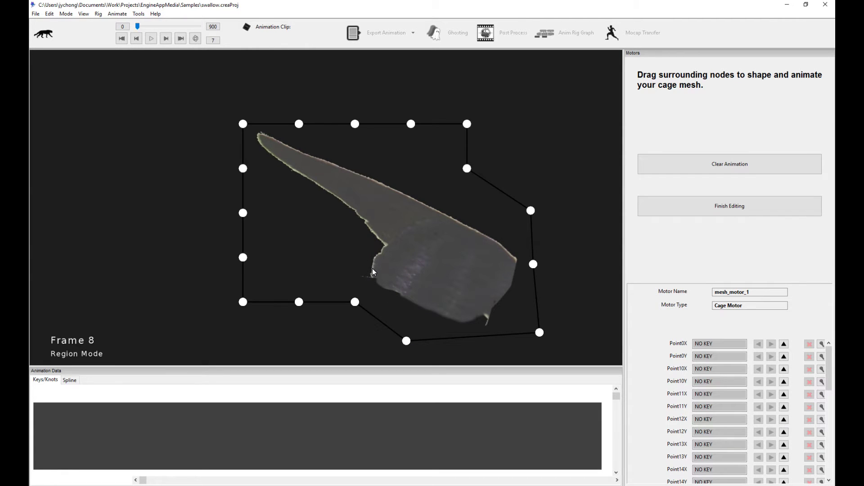
key(Right)
drag(406, 341, 427, 254)
drag(539, 332, 503, 270)
drag(529, 212, 459, 207)
Scrub through the first frames to review the cage deformation on the wing, and finish editing the Cage Motor.
key(Left)
key(Left)
key(Left)
key(Left)
key(Left)
key(Left)
key(Left)
key(Left)
key(Left)
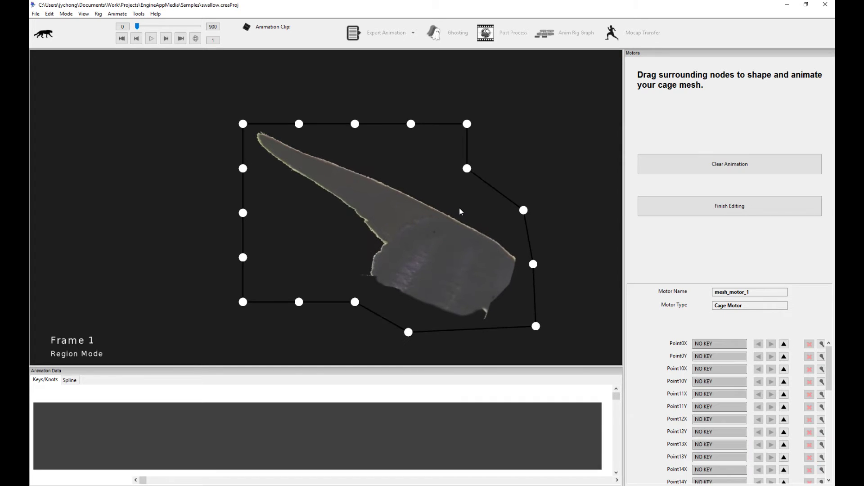
key(Right)
key(Right)
key(Right)
key(Right)
key(Right)
key(Right)
key(Right)
key(Left)
key(Left)
key(Left)
key(Left)
key(Left)
key(Left)
key(Left)
key(Right)
key(Right)
key(Right)
key(Left)
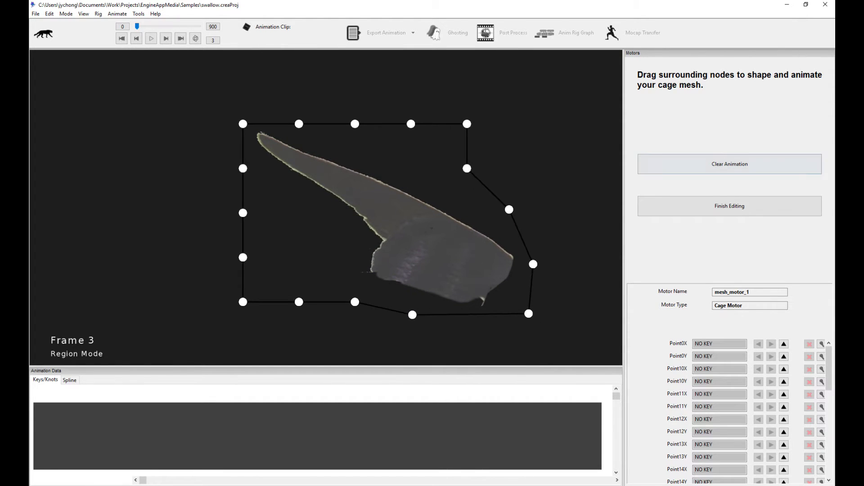
click(780, 209)
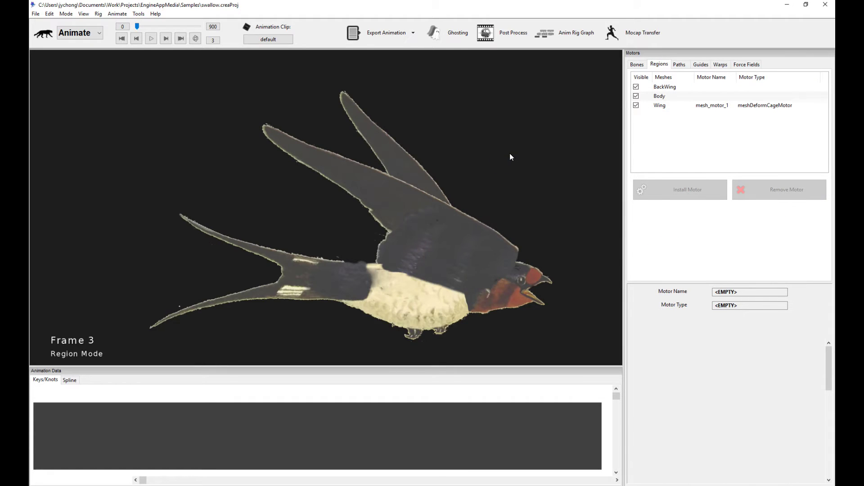
Scrub back and forth through the first frames to examine the Wing's cage animation on the whole swallow, ending at frame 0.
key(Left)
key(Left)
key(Left)
key(Right)
key(Right)
key(Right)
key(Right)
key(Right)
key(Right)
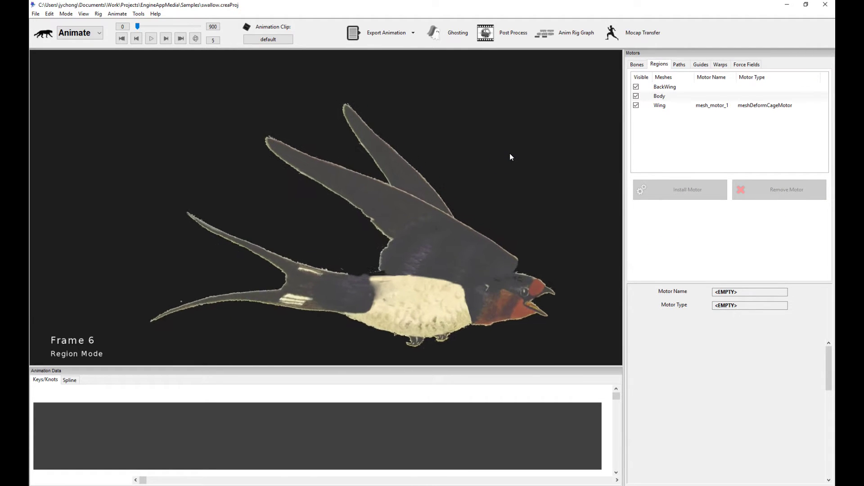
key(Right)
key(Right)
key(Right)
key(Right)
key(Right)
key(Right)
key(Right)
key(Left)
key(Left)
key(Left)
key(Left)
key(Left)
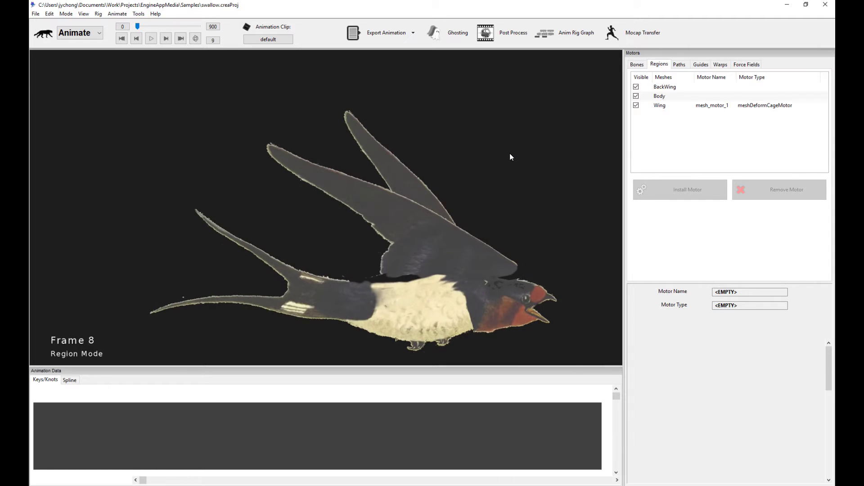
key(Left)
key(Left)
key(Left)
key(Left)
key(Left)
key(Left)
key(Left)
key(Right)
key(Right)
key(Right)
key(Right)
key(Left)
key(Left)
key(Left)
key(Left)
key(Left)
key(Right)
key(Left)
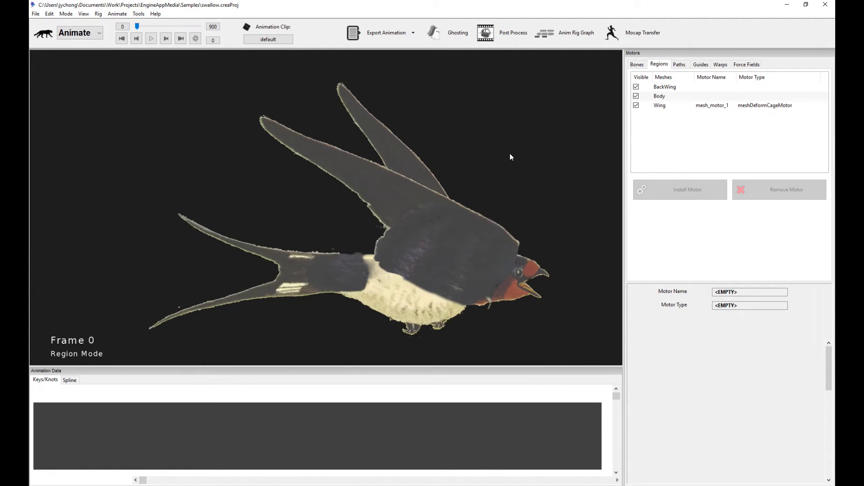
Remove the Cage Motor from the Wing mesh and install a Control Points Motor on it.
click(787, 107)
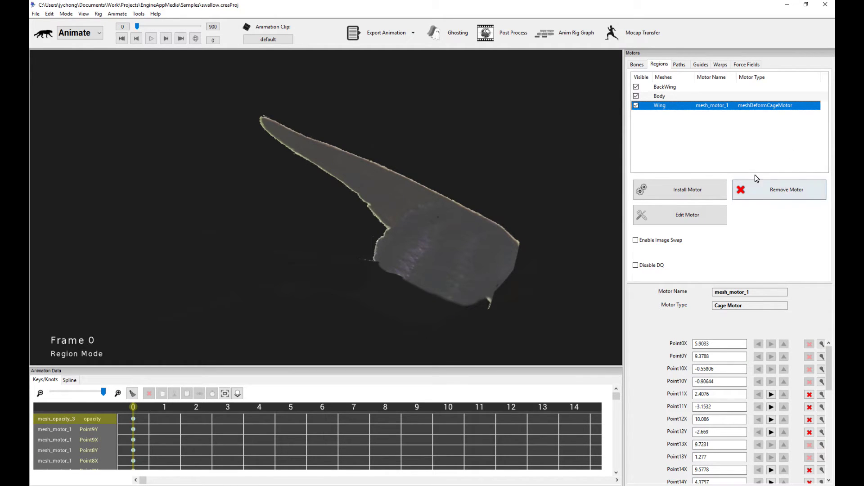
click(795, 197)
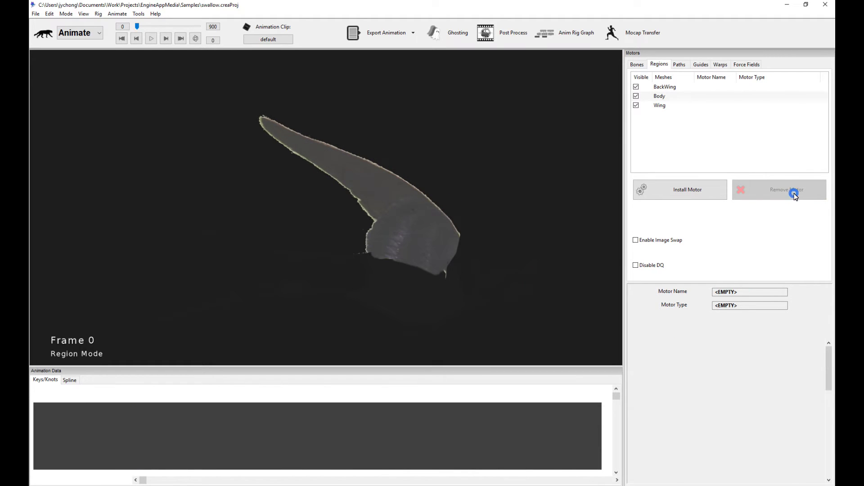
click(572, 193)
click(406, 245)
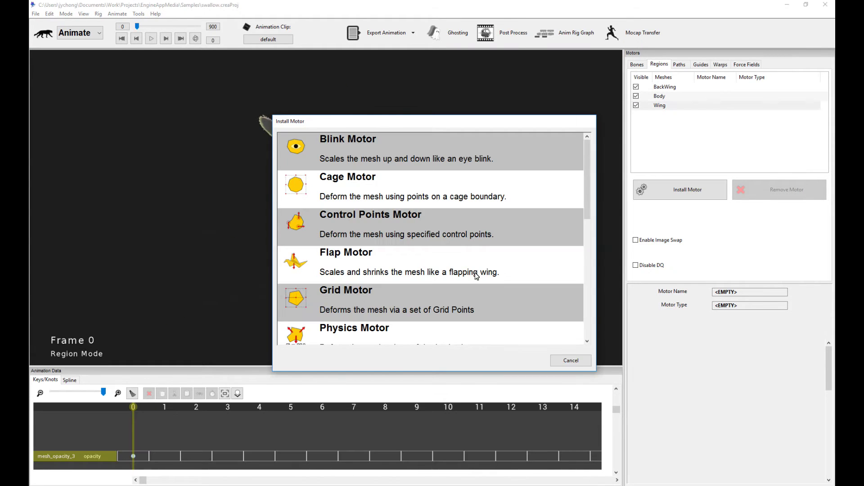
click(385, 225)
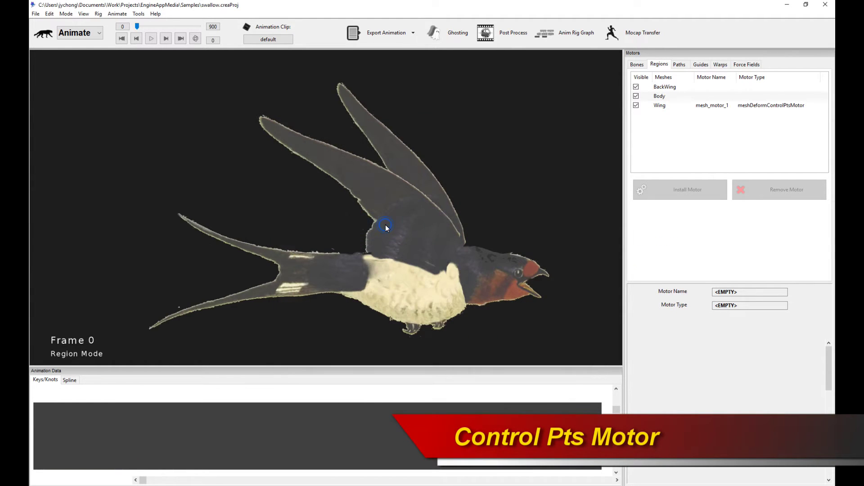
Edit the Wing mesh's Control Points Motor and add two control point nodes, at the wing base and near mid-wing.
click(409, 244)
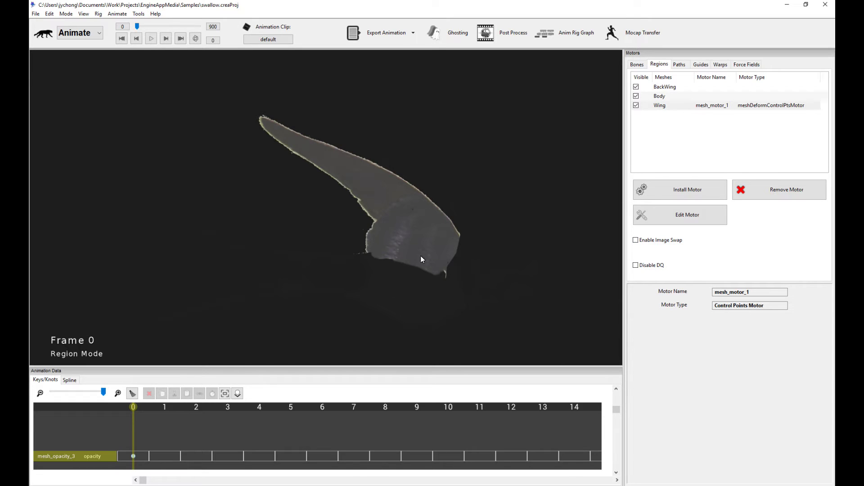
click(719, 212)
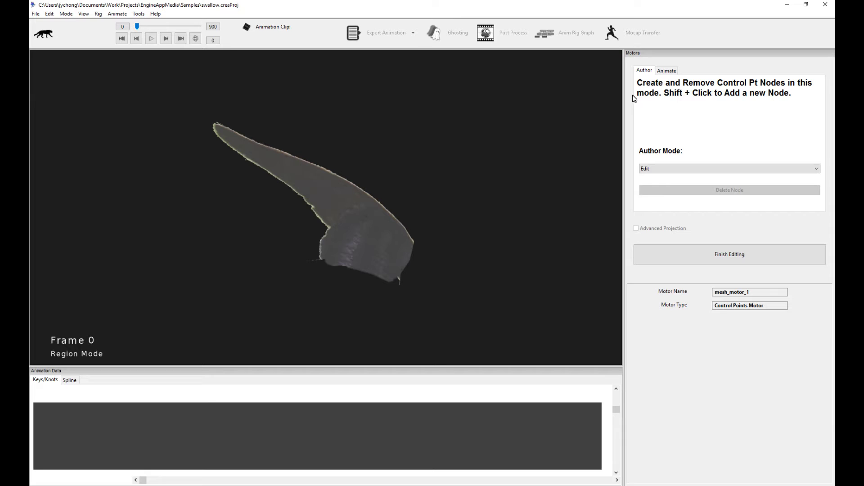
click(666, 71)
click(645, 72)
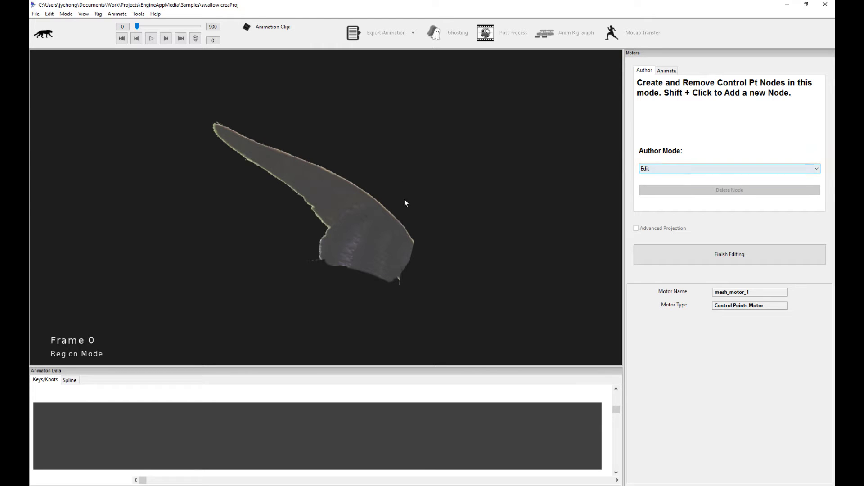
click(657, 170)
click(669, 168)
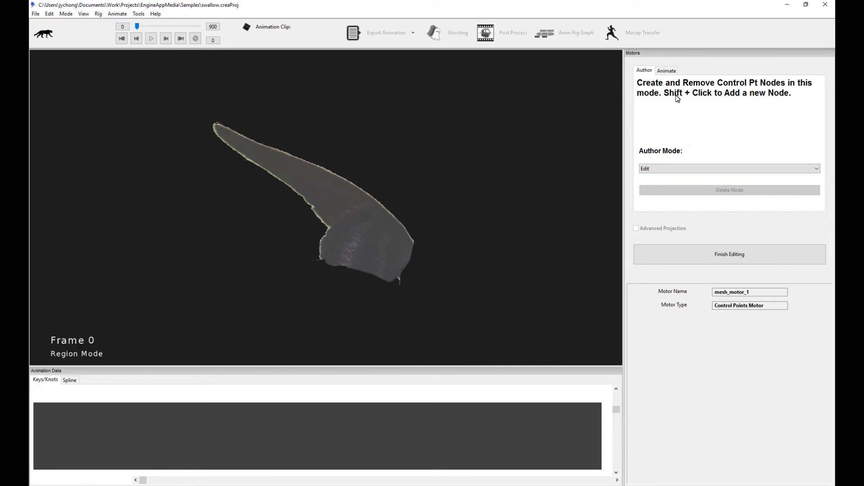
shift+click(391, 241)
shift+click(341, 209)
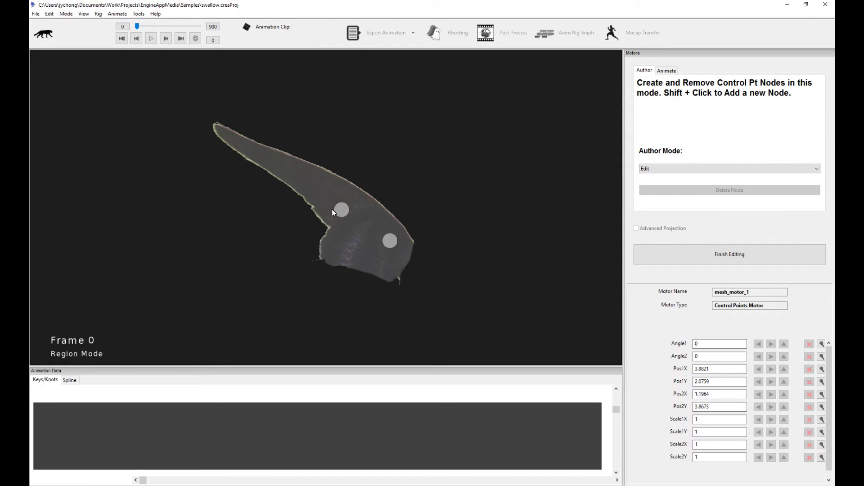
Enlarge both control point nodes, placing one at the wing base and the other farther out toward the wing tip.
click(390, 241)
mouse_move(399, 250)
mouse_down()
mouse_move(412, 264)
mouse_move(386, 252)
mouse_up()
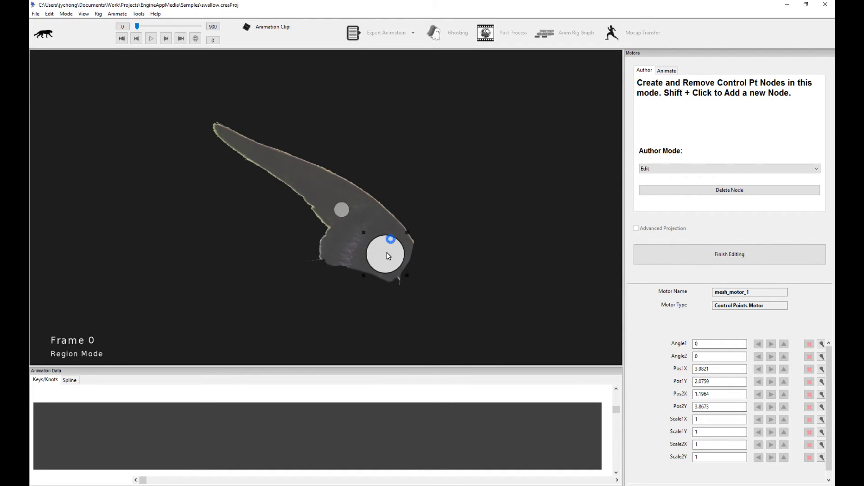
click(337, 210)
drag(334, 201, 365, 235)
drag(330, 207, 290, 176)
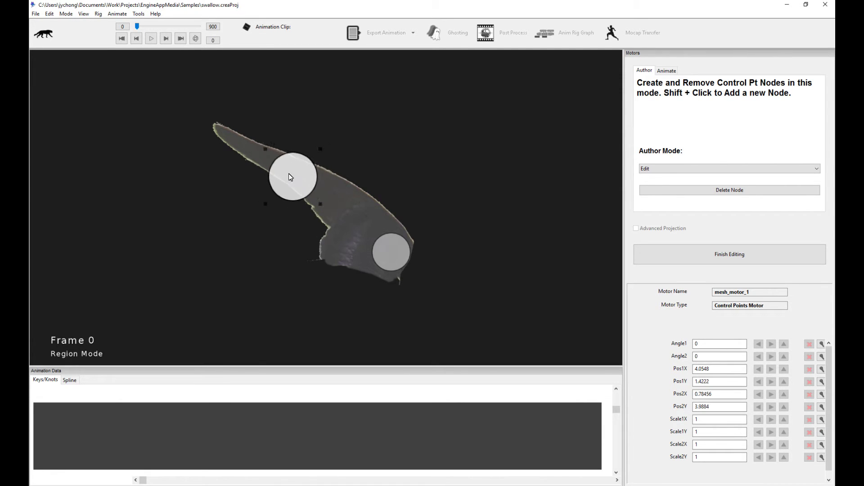
click(396, 250)
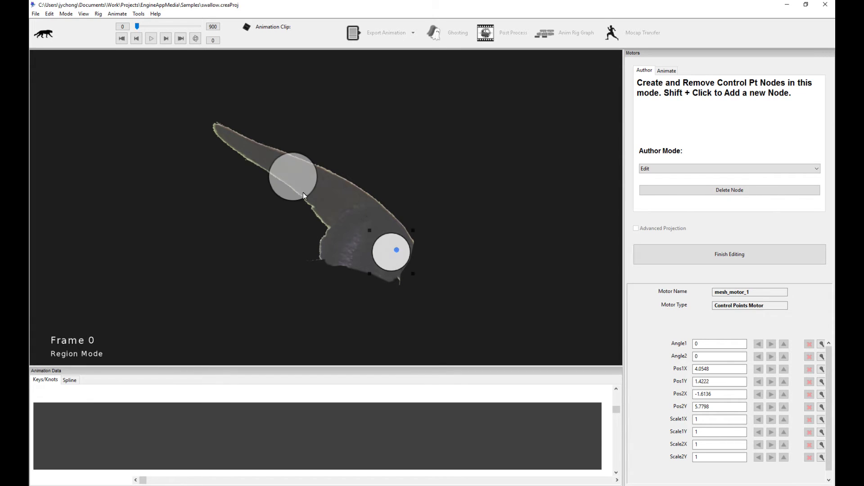
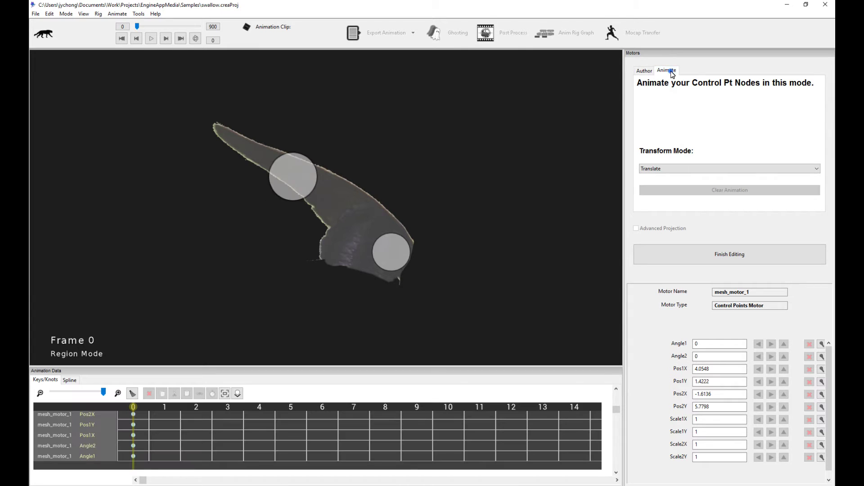
Nudge the control point at the wing base slightly downward and rotate it by setting Angle1 to 90.
click(404, 254)
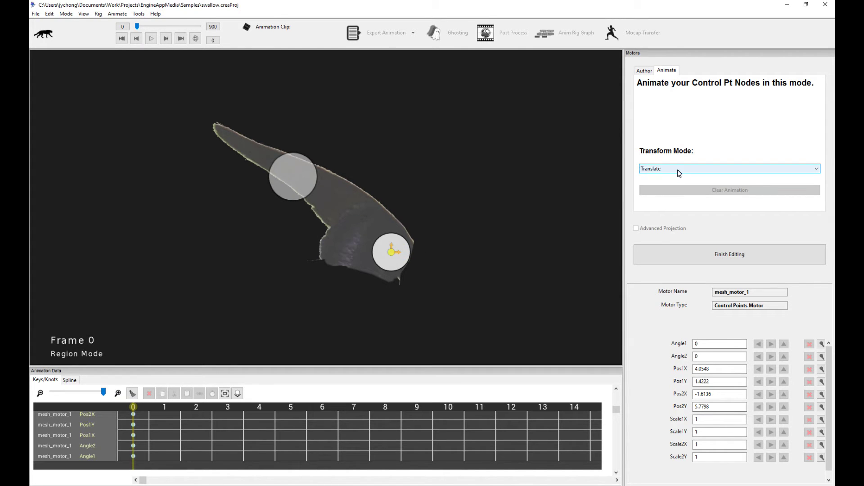
mouse_move(390, 258)
mouse_down()
mouse_move(399, 256)
mouse_move(379, 244)
mouse_move(412, 276)
mouse_move(384, 247)
mouse_move(415, 261)
mouse_move(398, 266)
mouse_move(393, 254)
mouse_move(439, 287)
mouse_move(396, 255)
mouse_move(424, 270)
mouse_move(414, 250)
mouse_move(431, 267)
mouse_move(399, 243)
mouse_move(422, 264)
mouse_move(391, 257)
mouse_up()
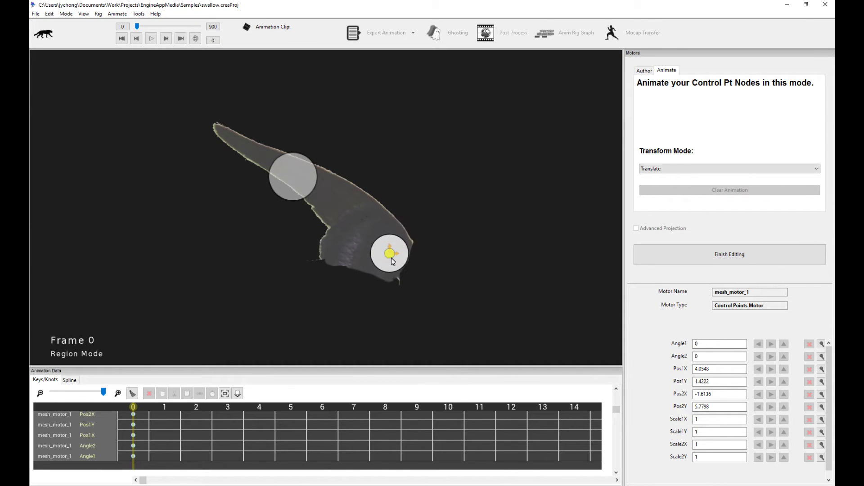
click(664, 168)
click(664, 176)
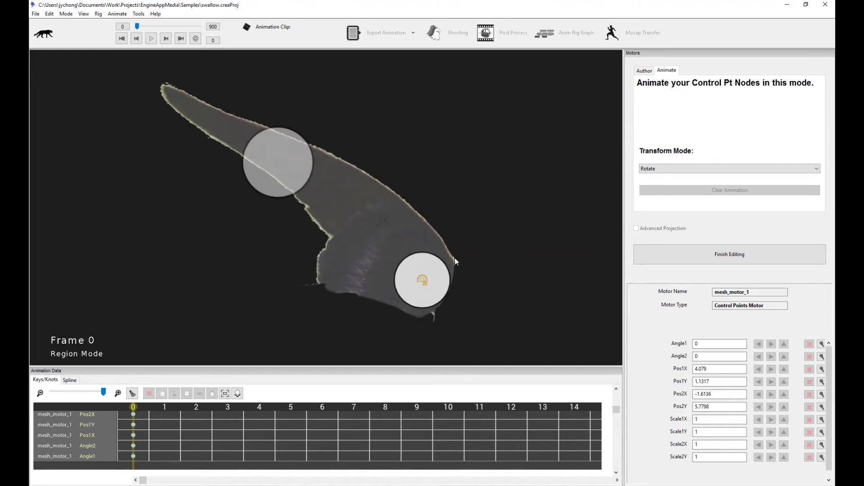
double_click(724, 344)
key(Return)
double_click(724, 345)
text(90)
key(Return)
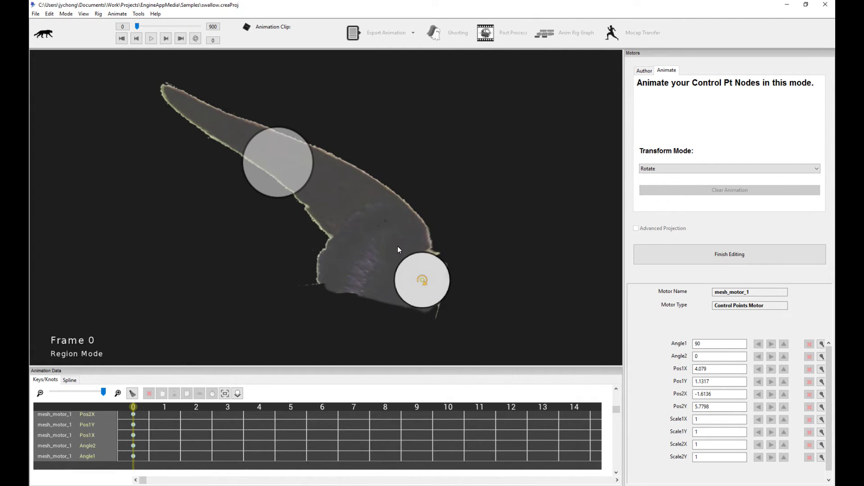
Reset Angle1 to 0 and scale the wing-base control point to about 1.30 in X and 1.09 in Y.
double_click(726, 345)
text(0)
double_click(726, 345)
click(666, 169)
click(669, 190)
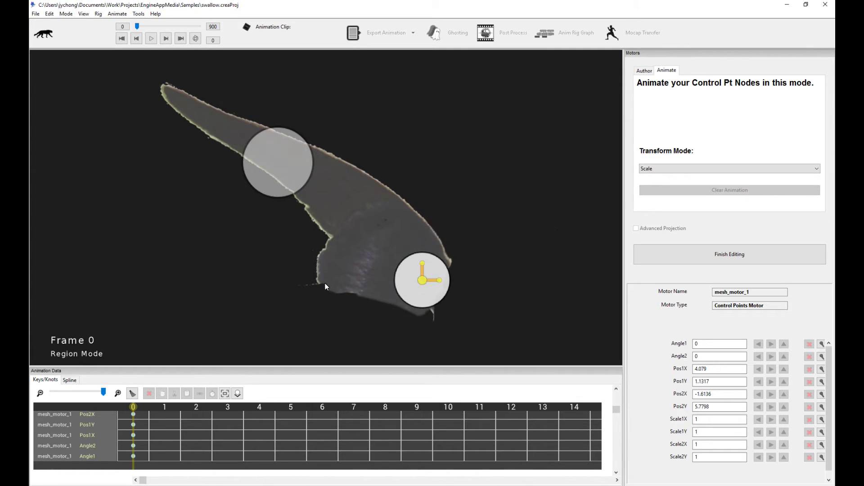
mouse_move(422, 264)
mouse_down()
mouse_move(426, 177)
mouse_move(423, 347)
mouse_move(423, 154)
mouse_move(423, 269)
mouse_move(535, 279)
mouse_move(437, 285)
mouse_move(409, 274)
mouse_up()
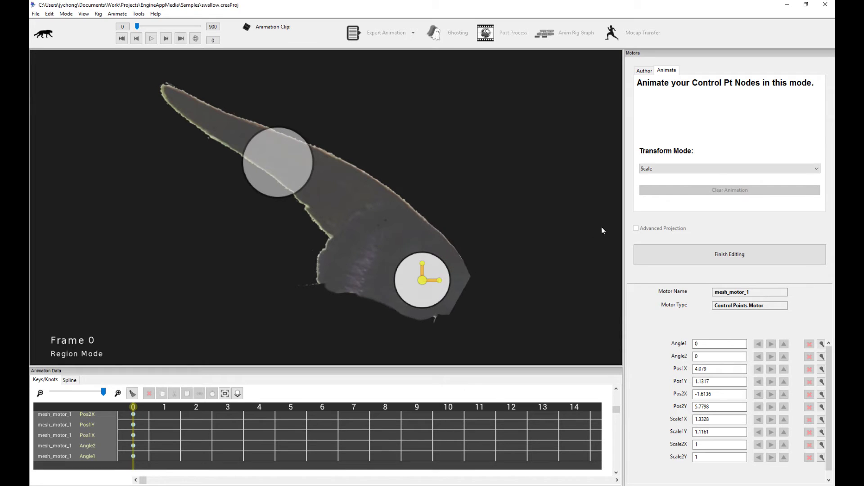
drag(277, 290, 427, 271)
scroll(511, 259, up, 3)
drag(512, 259, 500, 235)
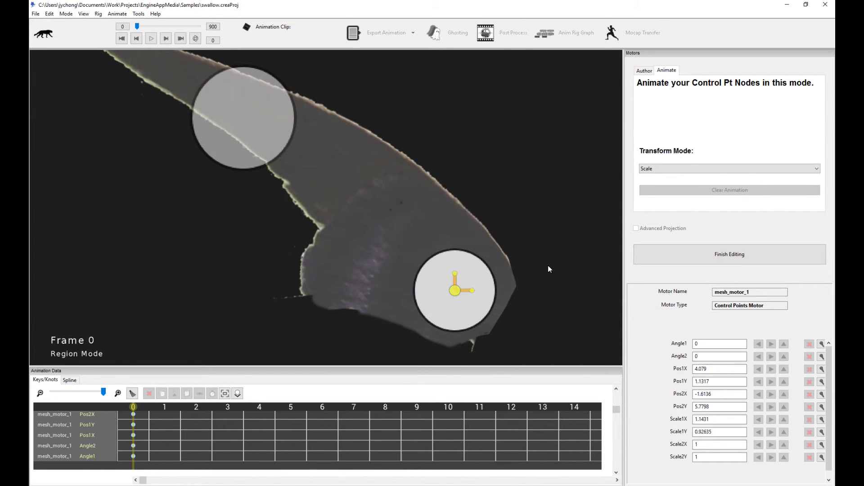
drag(519, 247, 282, 139)
Scale the outer wing control point to about 1.32 in both directions and move it slightly down toward the wing base.
click(271, 122)
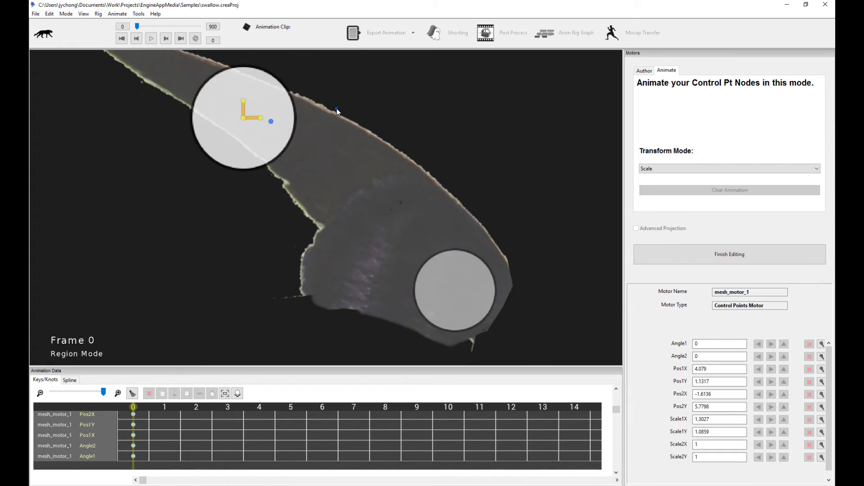
drag(336, 108, 372, 163)
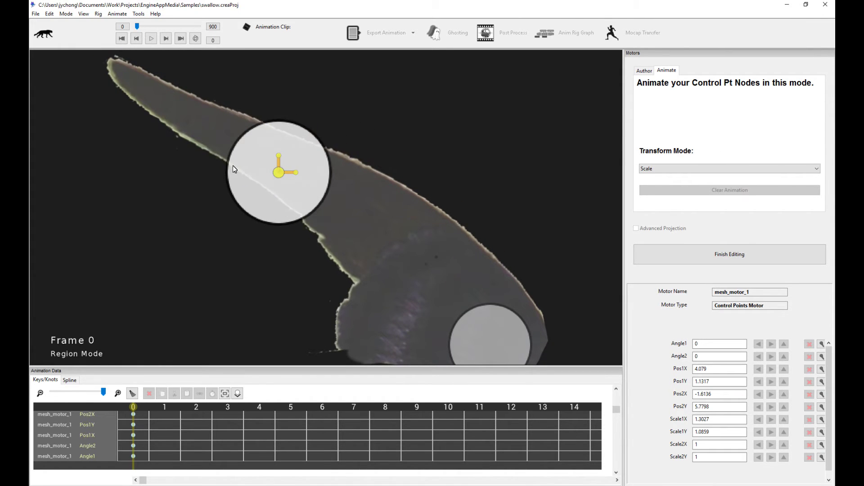
drag(334, 166, 370, 167)
click(655, 168)
click(656, 170)
click(656, 174)
drag(280, 172, 291, 189)
Move the wing-base control point outward to about X 4.92, Y 0.84 and finish editing the Control Points Motor.
click(490, 343)
drag(571, 285, 544, 242)
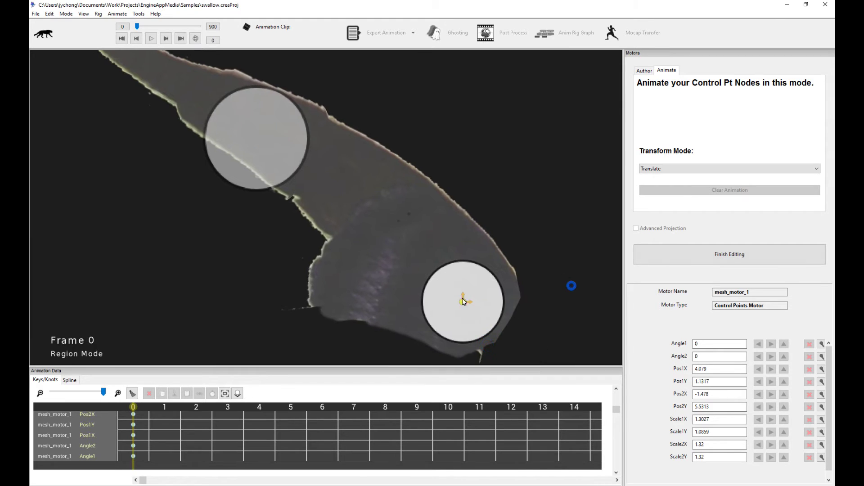
drag(462, 302, 500, 308)
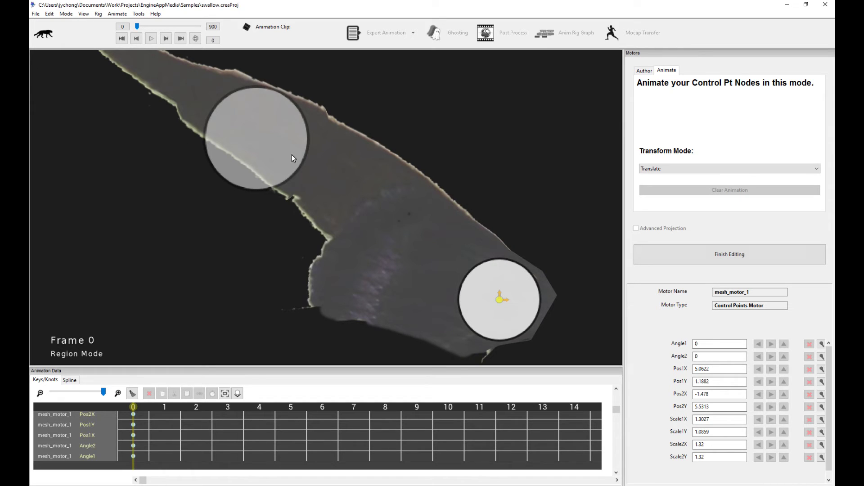
drag(500, 301, 471, 300)
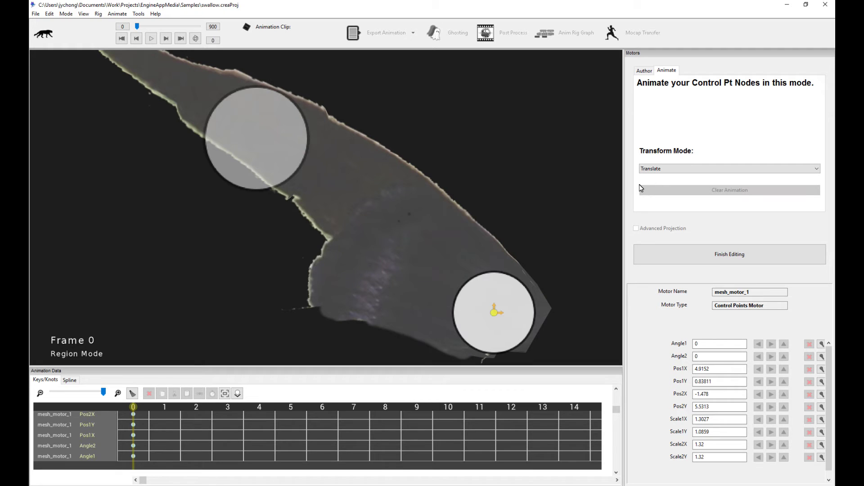
click(709, 256)
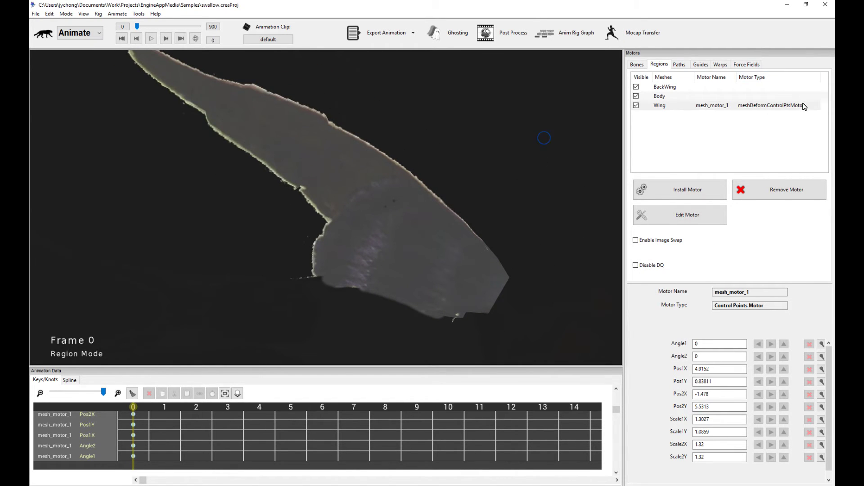
Remove the Control Points Motor from the Wing mesh and install a Grid Motor on it.
click(801, 106)
click(784, 190)
click(721, 106)
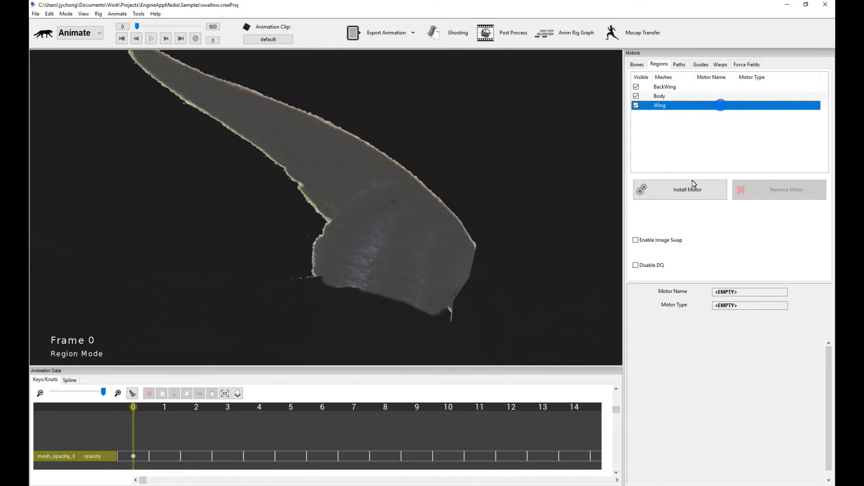
click(689, 190)
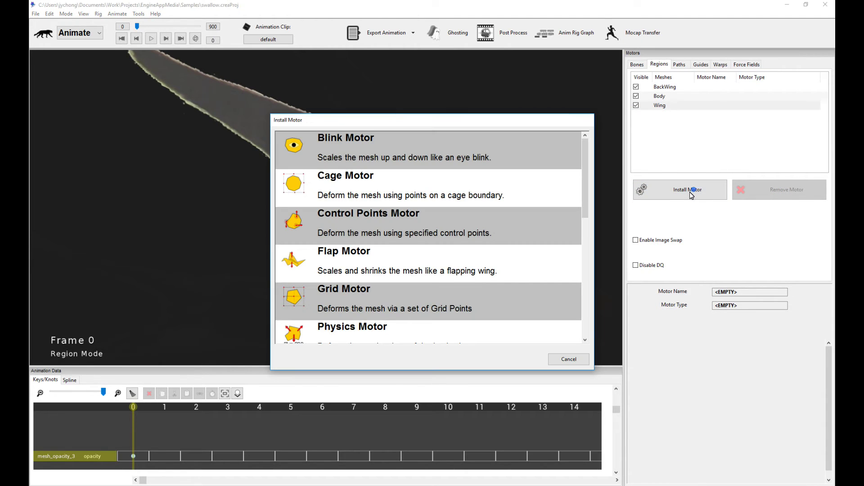
click(351, 294)
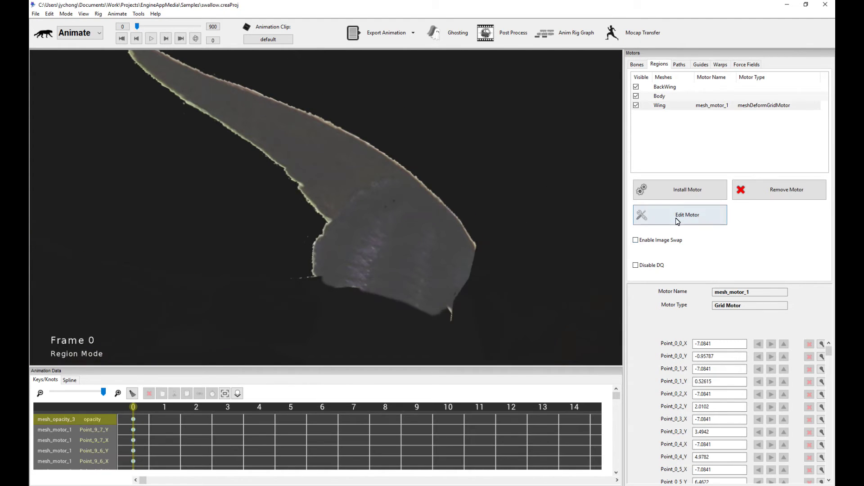
Edit the Wing's Grid Motor at frame 0, shifting the nodes around the wing tip up and outward and pulling one mid-wing node into the wing.
click(678, 217)
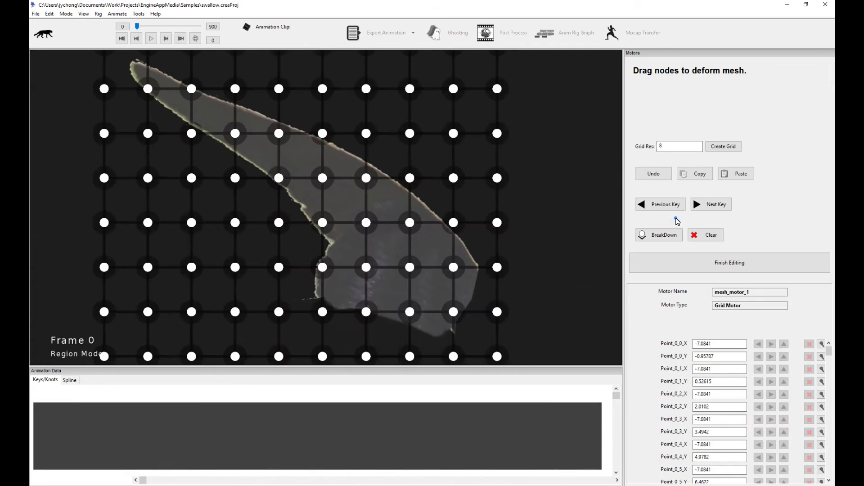
scroll(481, 179, down, 2)
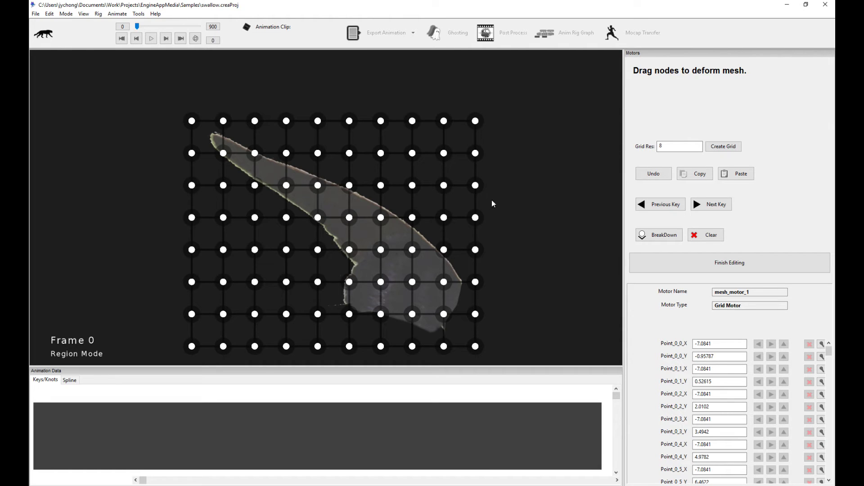
click(322, 90)
drag(169, 97, 335, 197)
drag(387, 129, 443, 160)
scroll(380, 162, up, 2)
click(311, 111)
drag(174, 104, 379, 233)
drag(339, 213, 322, 180)
click(370, 212)
drag(399, 228, 383, 242)
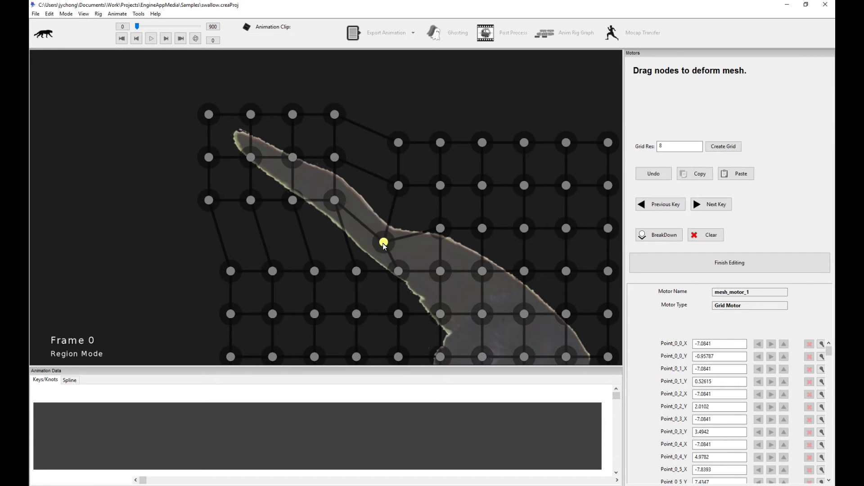
At frame 12, move the grid nodes around the wing tip up toward the head side and pull one of them down.
key(Right)
key(Right)
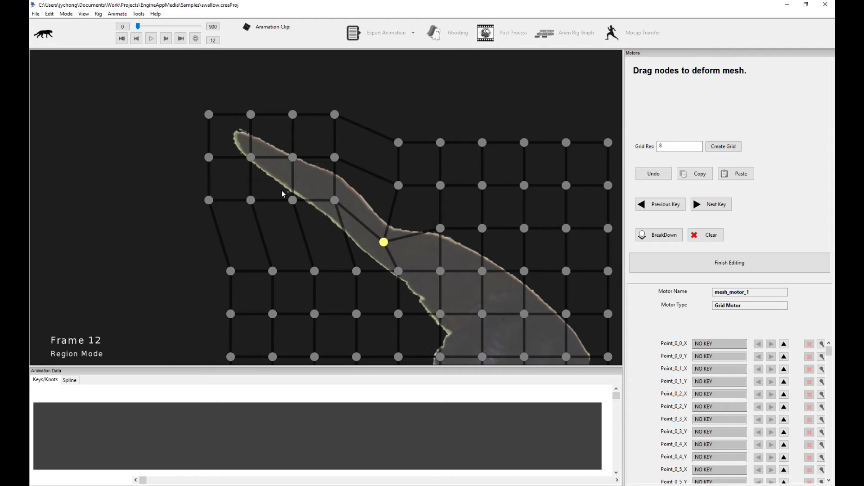
click(472, 107)
drag(168, 85, 408, 232)
drag(385, 201, 432, 135)
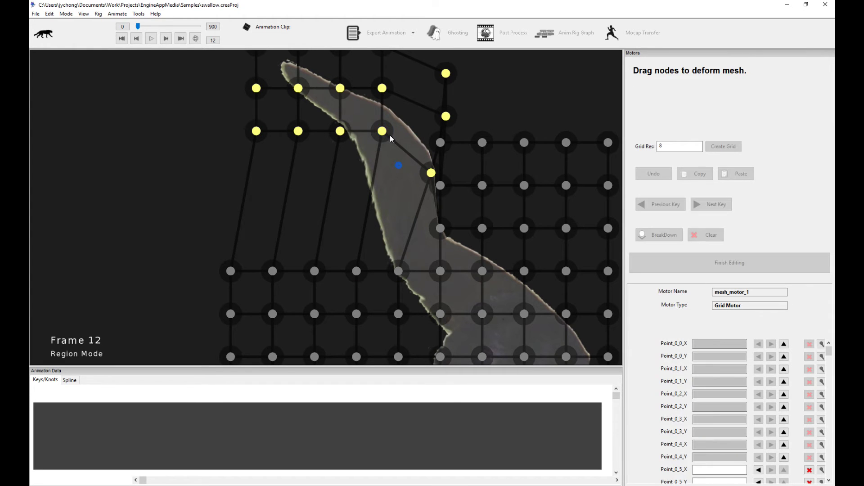
click(477, 97)
click(381, 131)
drag(381, 131, 367, 188)
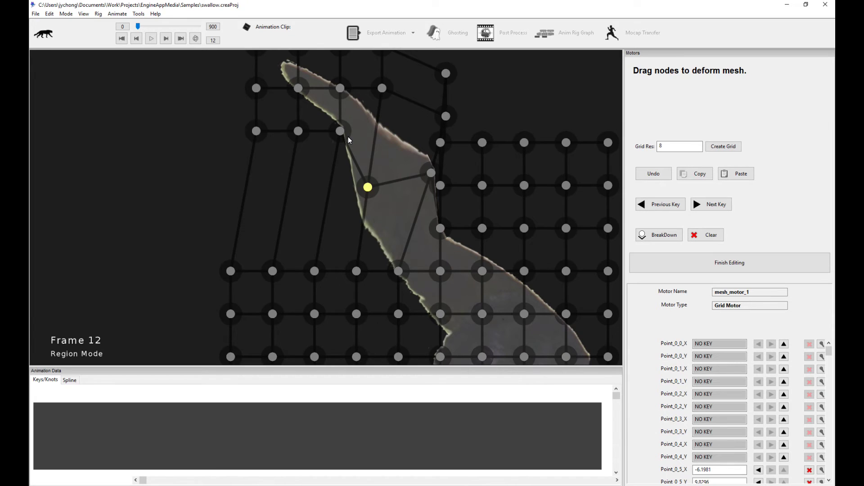
Step back and forth between frames 0 and 12 to examine the grid deformation of the wing, ending at frame 0.
key(Left)
key(Left)
key(Left)
key(Left)
key(Left)
key(Left)
key(Left)
key(Left)
key(Left)
key(Left)
key(Left)
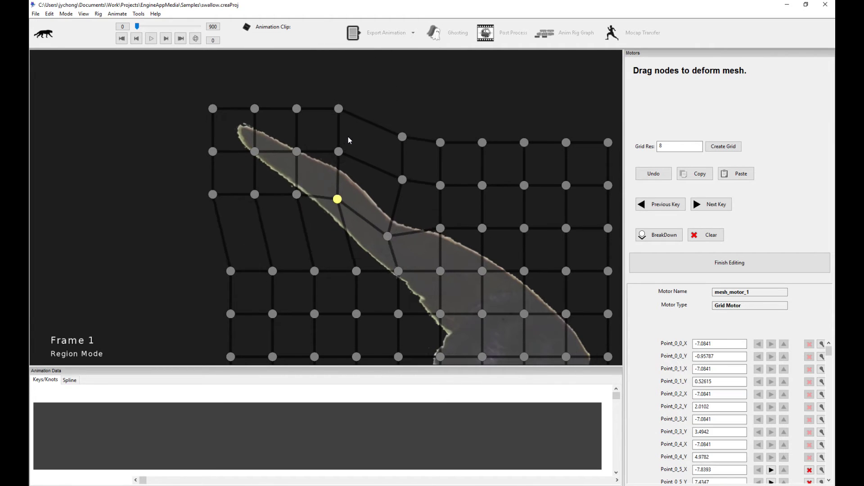
key(Right)
key(Right)
key(Right)
key(Right)
key(Right)
key(Right)
key(Right)
key(Right)
key(Right)
key(Left)
key(Left)
key(Left)
key(Left)
key(Left)
key(Left)
key(Left)
key(Left)
key(Left)
key(Left)
key(Left)
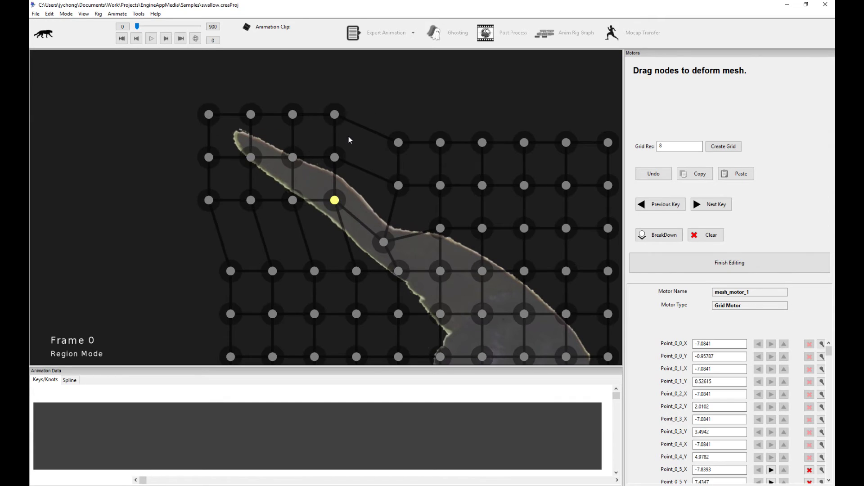
Recreate the grid with resolution 5 and shift its upper middle block of nodes up and toward the head side at frame 0.
double_click(663, 147)
text(5)
click(730, 147)
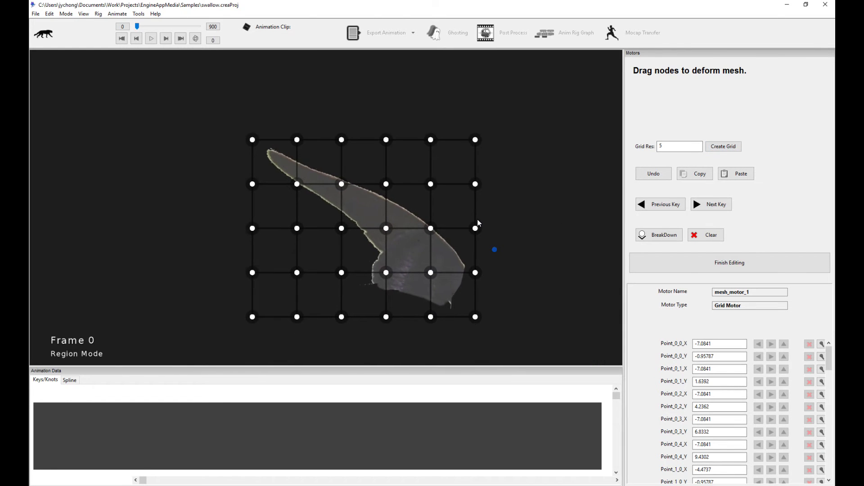
drag(299, 85, 489, 266)
drag(428, 234, 436, 191)
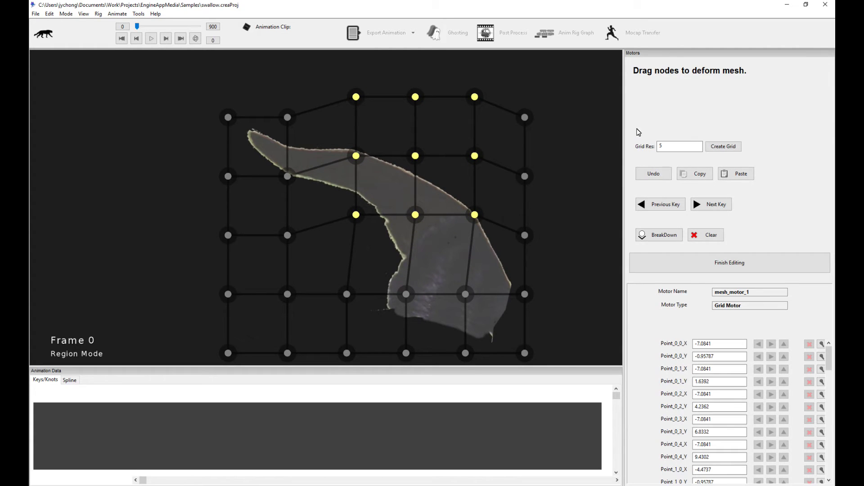
drag(467, 186, 458, 202)
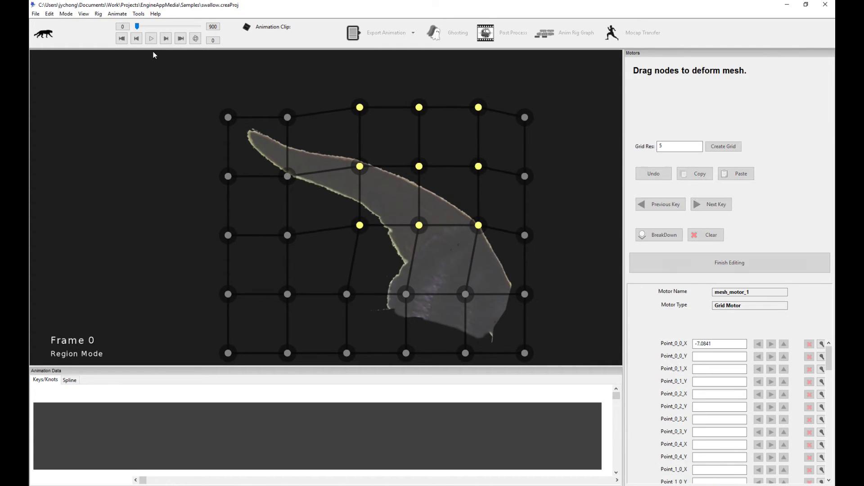
Around frame 98, shift the same block of grid nodes down and toward the tail side, and finish editing the Grid Motor.
drag(137, 26, 145, 26)
drag(476, 207, 415, 220)
mouse_move(145, 26)
mouse_down()
mouse_move(134, 27)
mouse_move(144, 28)
mouse_up()
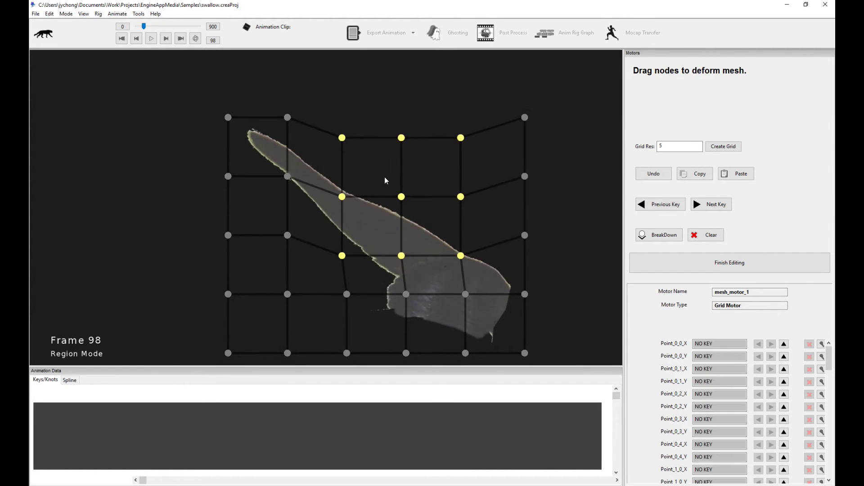
click(512, 203)
drag(460, 197, 495, 191)
click(710, 262)
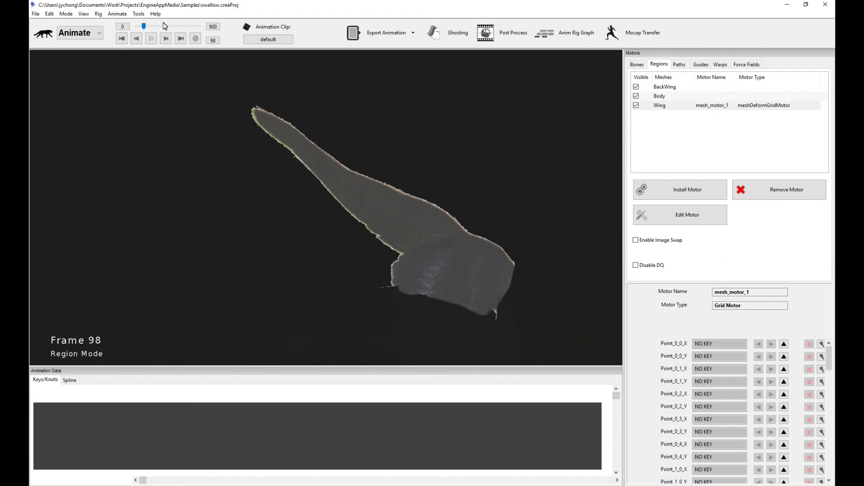
Scrub through the first 98 frames to examine the Wing's grid animation, returning to frame 0.
drag(143, 26, 143, 26)
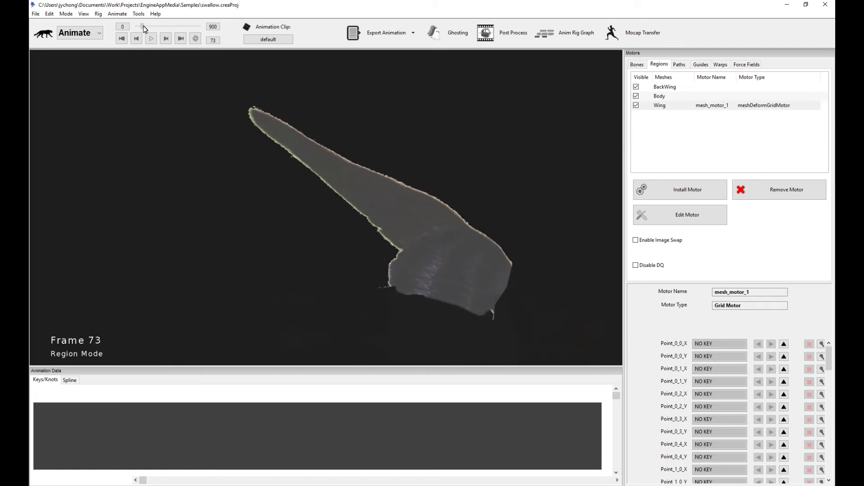
click(469, 128)
key(Left)
key(Left)
key(Left)
key(Left)
key(Left)
key(Left)
key(Left)
key(Left)
key(Left)
key(Left)
key(Left)
key(Left)
key(Left)
key(Left)
key(Left)
key(Left)
key(Left)
key(Left)
key(Left)
key(Left)
key(space)
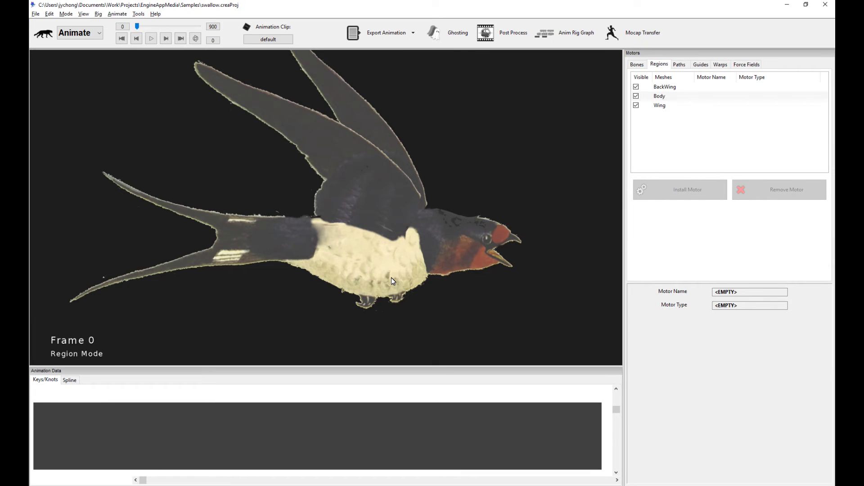
Install a Physics Motor on the swallow's Body mesh.
click(391, 278)
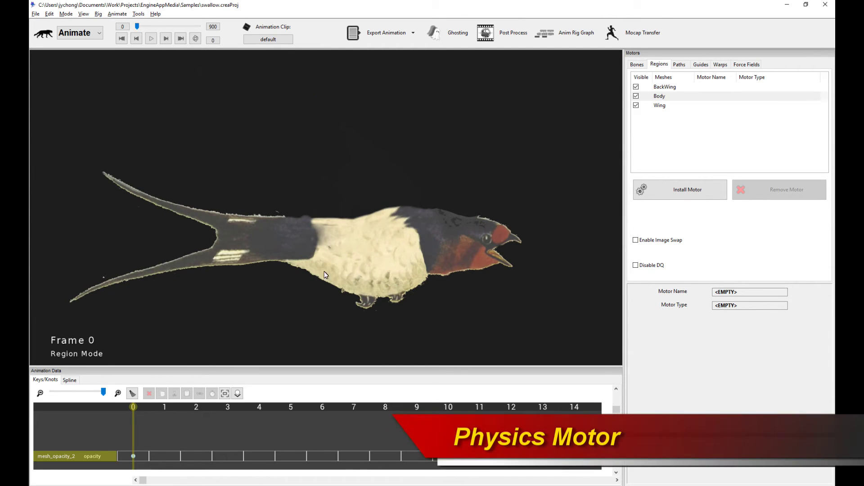
click(689, 188)
scroll(368, 325, down, 1)
click(369, 313)
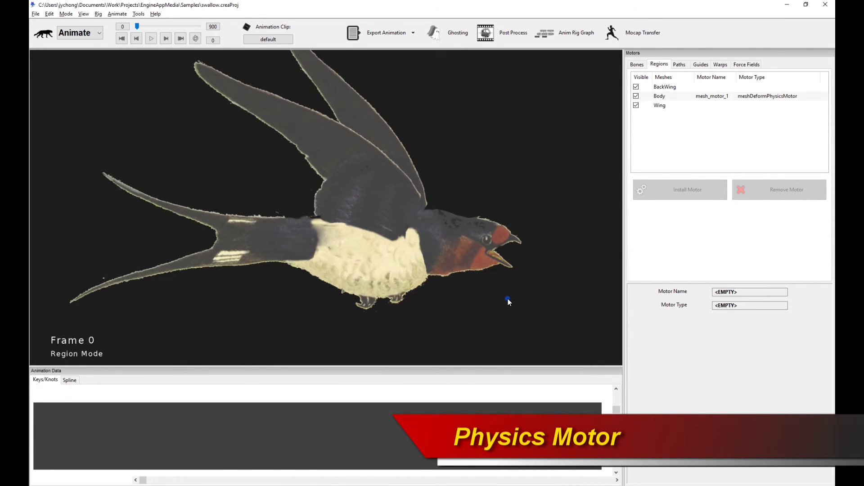
Play back the animation to examine the Body's physics motion on the whole swallow, and reselect the Body mesh.
scroll(507, 299, down, 2)
drag(496, 246, 501, 196)
key(space)
key(space)
key(space)
key(space)
key(space)
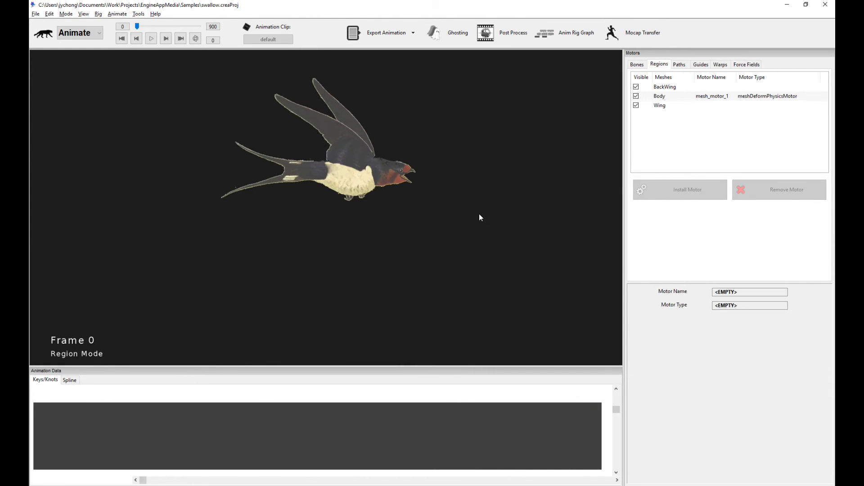
click(338, 186)
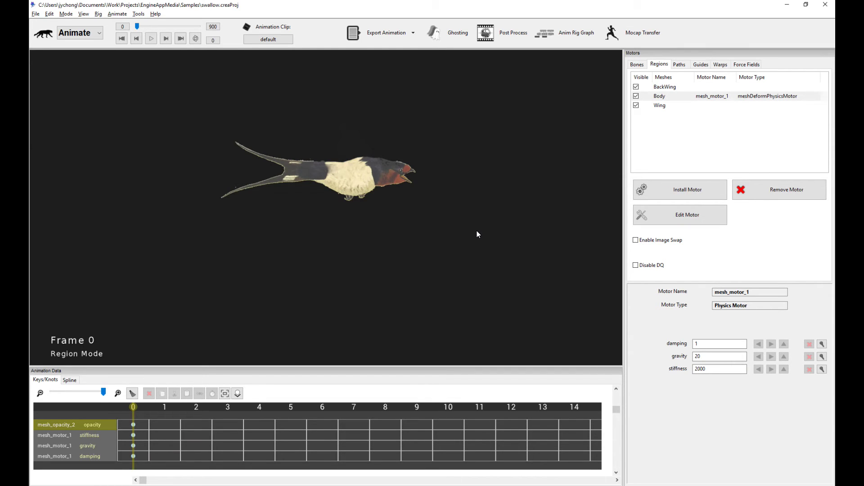
Edit the Body's Physics Motor and paint Glue along the swallow's spine from the tail base to the neck, finishing the editing.
scroll(417, 225, up, 1)
scroll(416, 225, up, 1)
drag(448, 221, 447, 239)
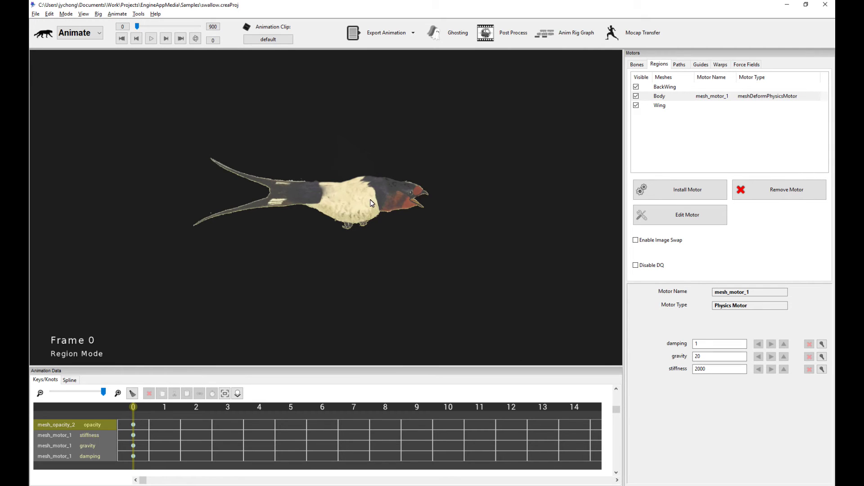
drag(473, 227, 473, 245)
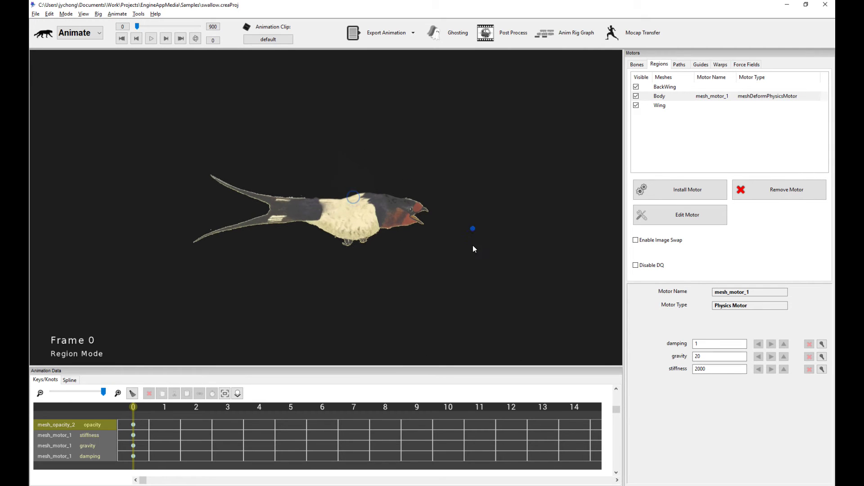
click(700, 221)
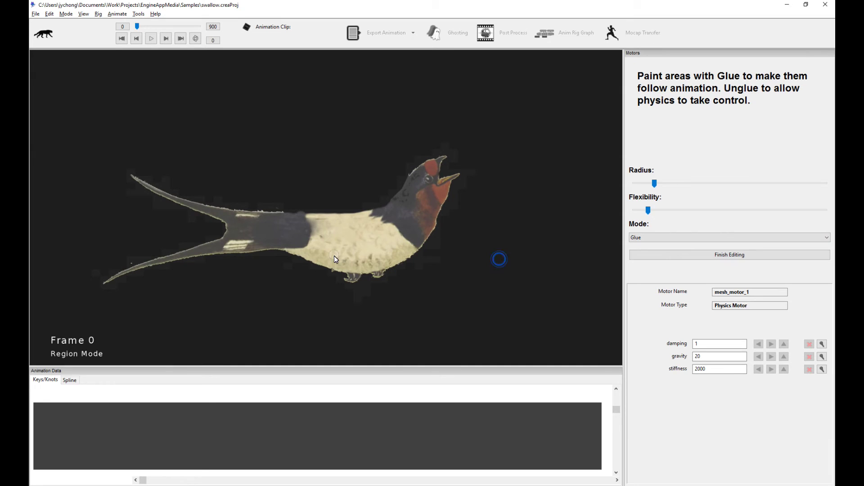
mouse_move(366, 242)
mouse_down()
mouse_move(288, 236)
mouse_move(359, 240)
mouse_move(328, 231)
mouse_move(398, 231)
mouse_move(382, 235)
mouse_move(403, 221)
mouse_move(392, 229)
mouse_move(402, 218)
mouse_move(385, 227)
mouse_up()
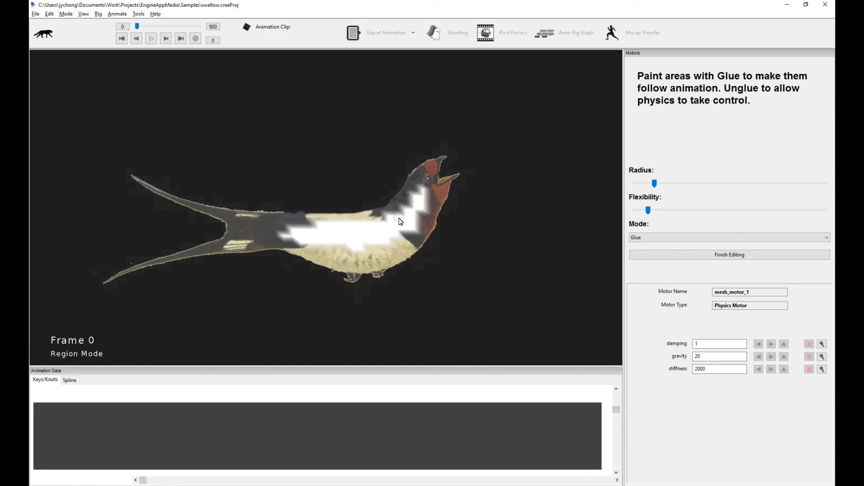
mouse_move(428, 208)
mouse_down()
mouse_move(367, 249)
mouse_move(270, 241)
mouse_move(314, 232)
mouse_move(275, 226)
mouse_move(320, 225)
mouse_move(251, 233)
mouse_up()
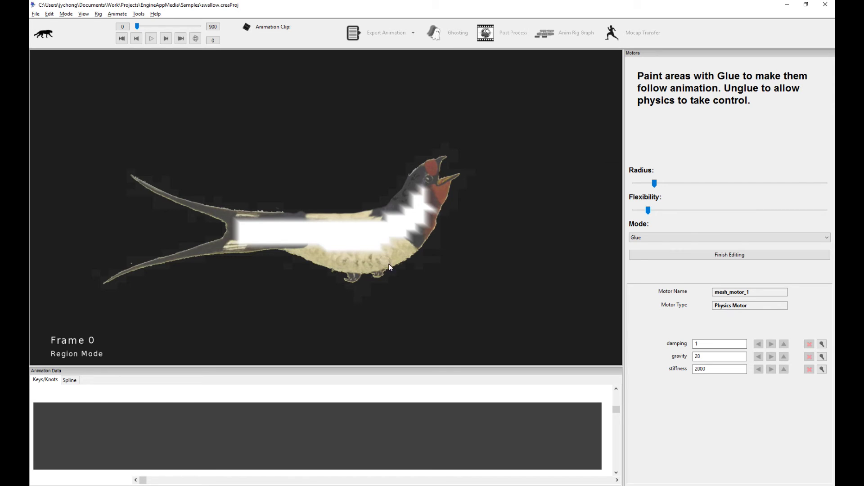
click(712, 256)
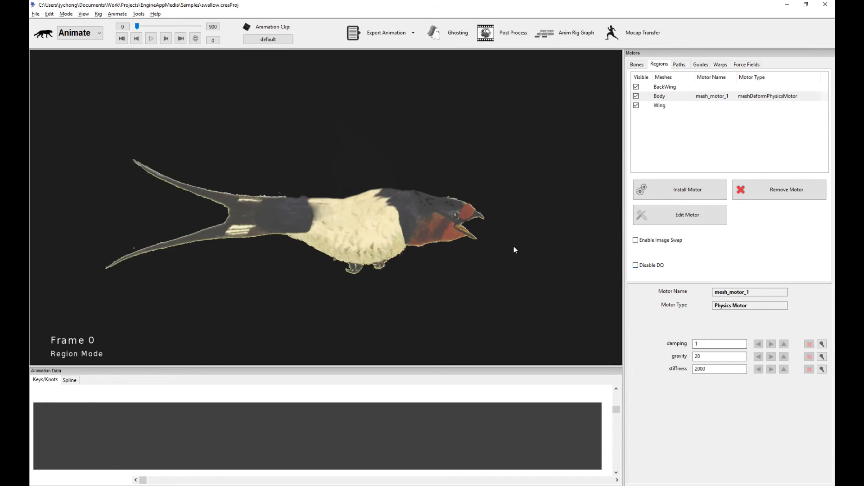
Play back the animation to examine the glued Body's physics motion, and reselect the Body mesh.
key(space)
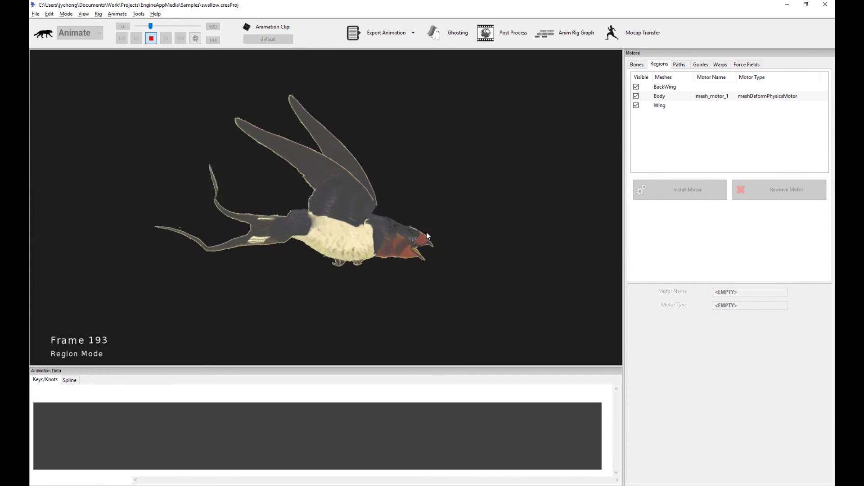
key(space)
click(385, 232)
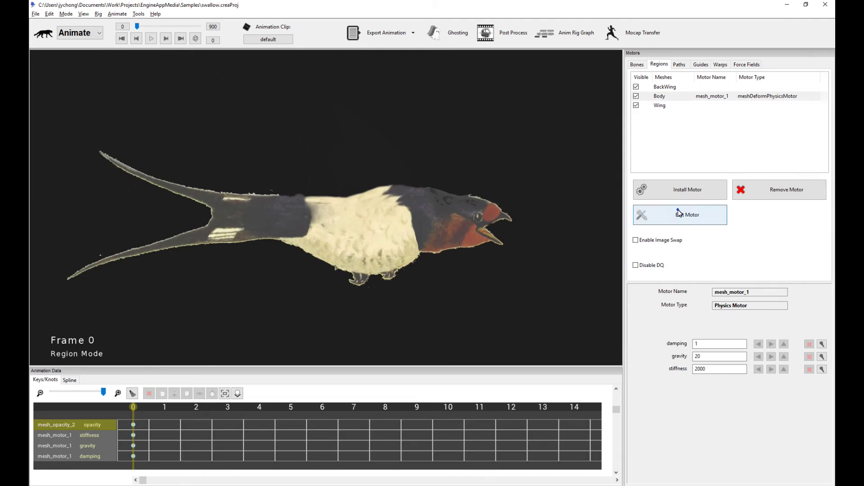
Edit the Physics Motor in Remove mode, erase some Glue near the swallow's tail base, and finish editing.
click(678, 210)
click(742, 237)
click(739, 251)
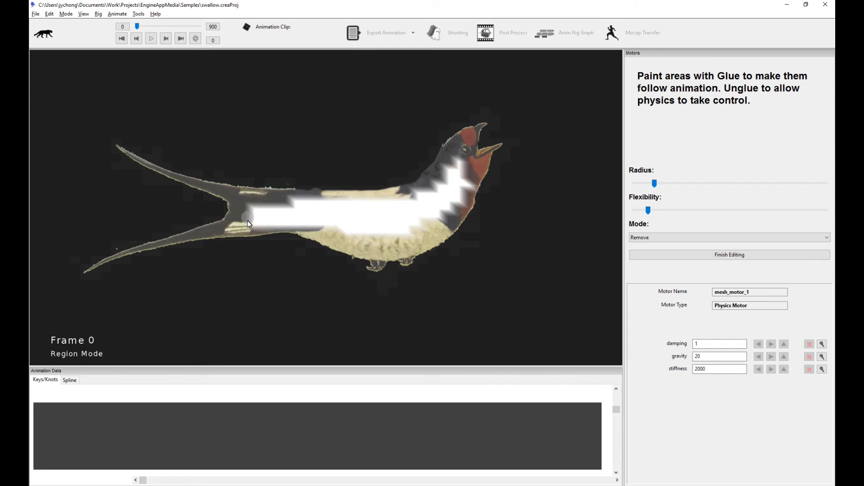
click(806, 256)
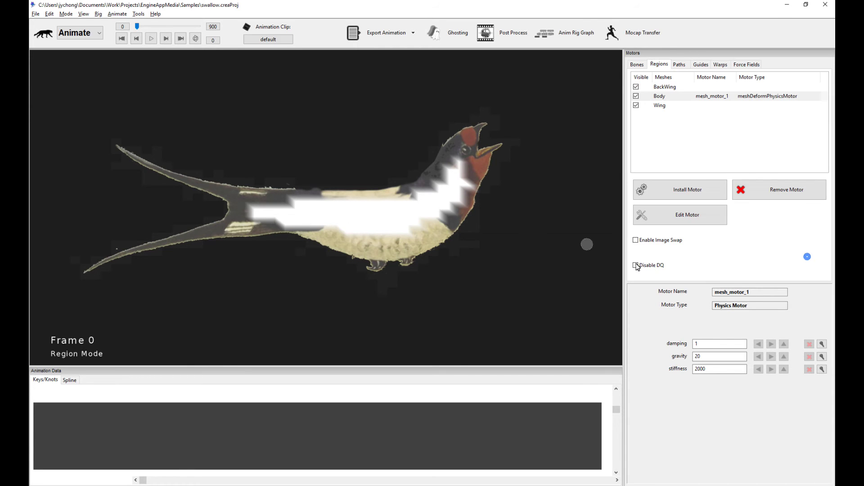
Play back the animation to examine the tail's motion with less Glue, and reselect the Body mesh.
key(space)
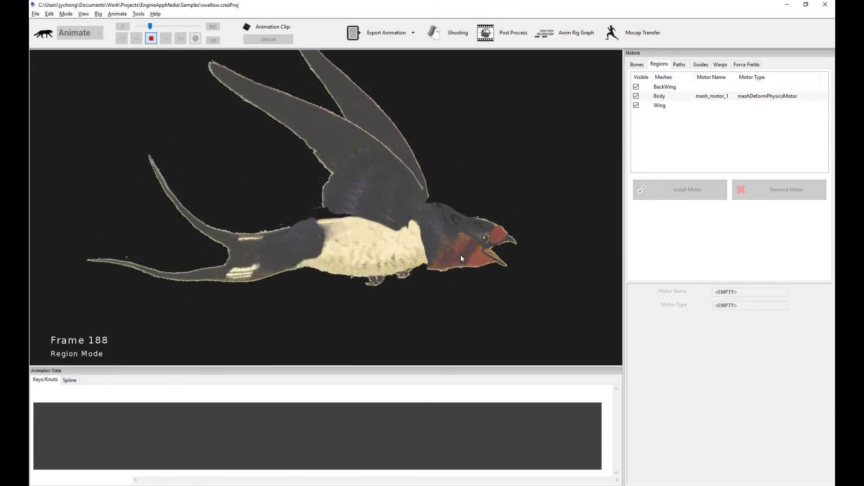
key(space)
click(350, 225)
Reopen the Body's Physics Motor for editing and set its stiffness to 10000.
click(683, 216)
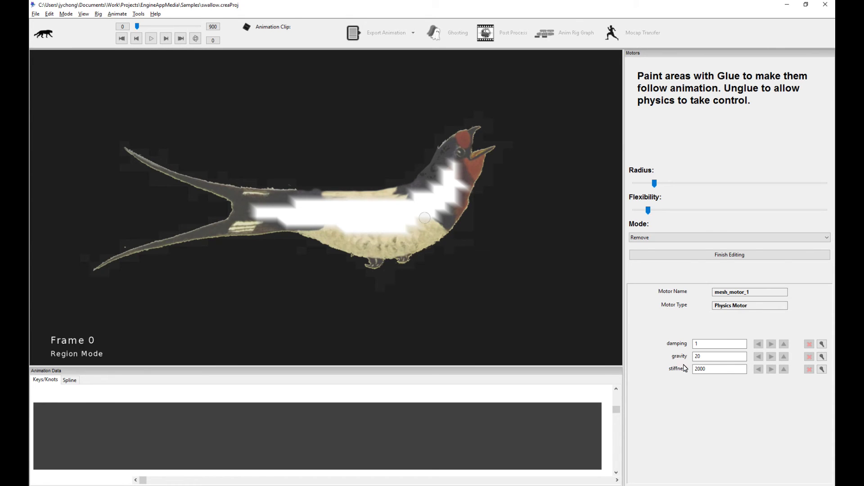
double_click(716, 369)
text(10000)
click(752, 258)
click(511, 293)
Finish editing the motor, play back the stiffer Body's motion on the whole swallow, and reselect the Body.
key(space)
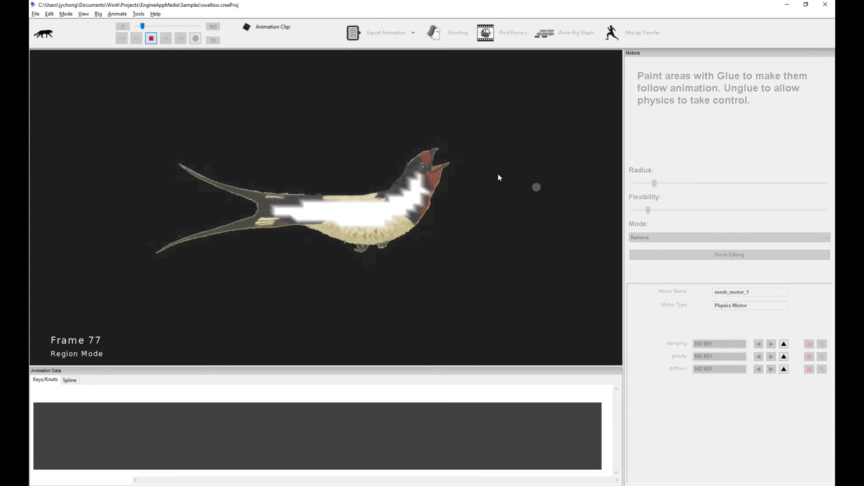
click(151, 38)
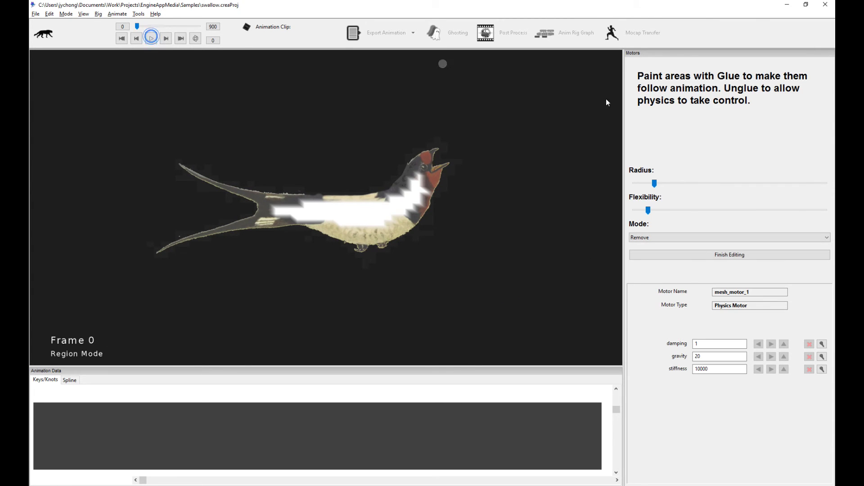
click(720, 255)
click(487, 261)
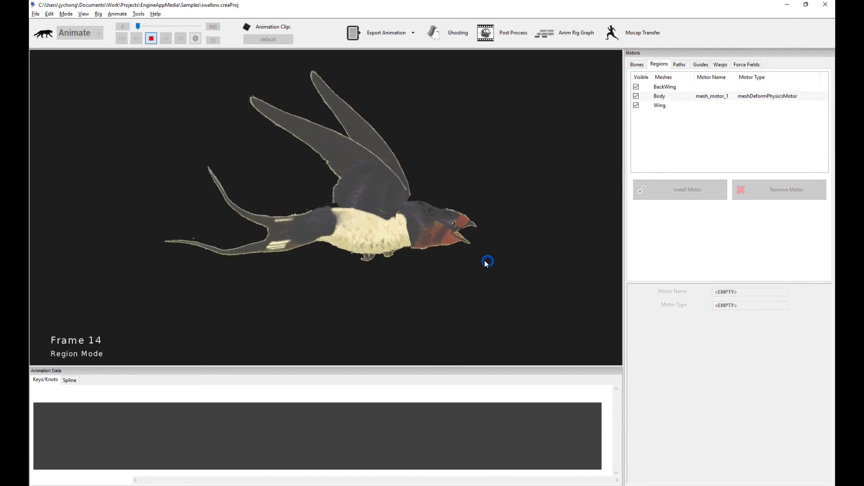
click(376, 224)
Try a Physics Motor stiffness of 100 in playback, and reselect the Body mesh.
double_click(732, 372)
text(100)
key(Return)
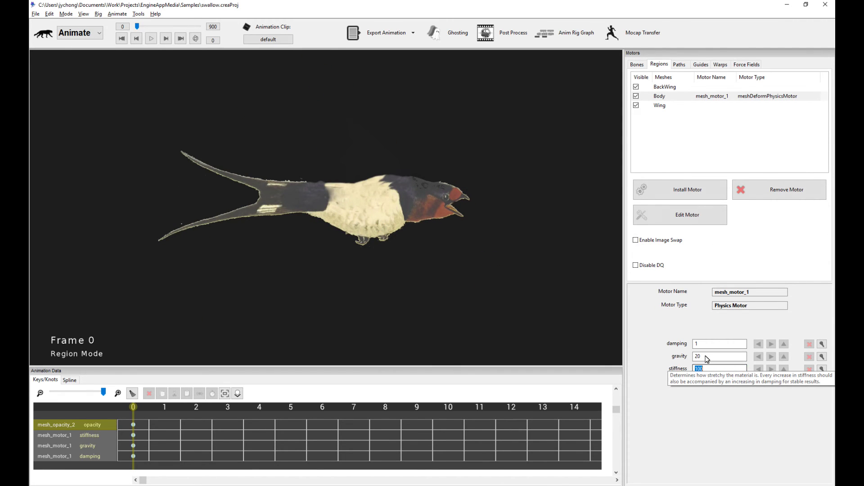
click(479, 293)
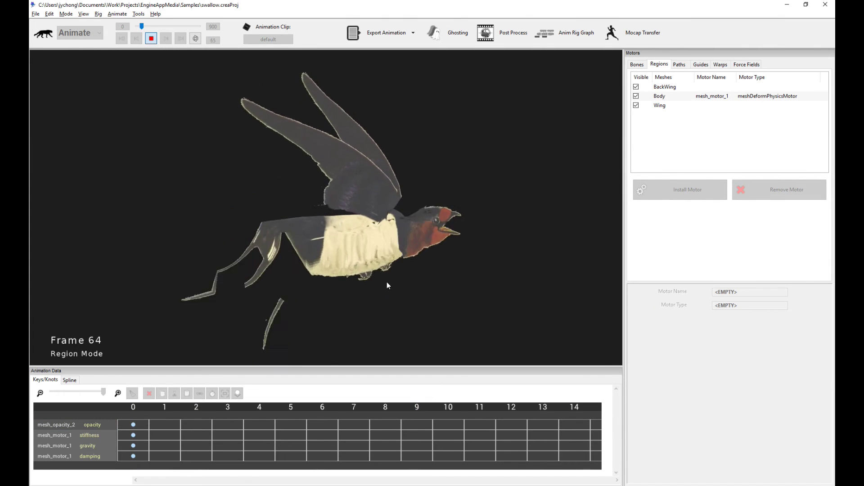
click(366, 221)
Set the Body's Physics Motor stiffness to 20000 and its damping to 10.
double_click(719, 370)
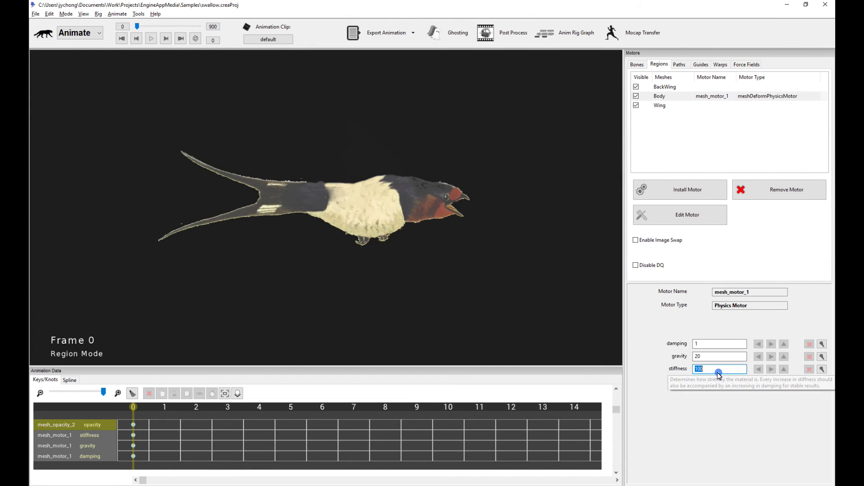
text(200)
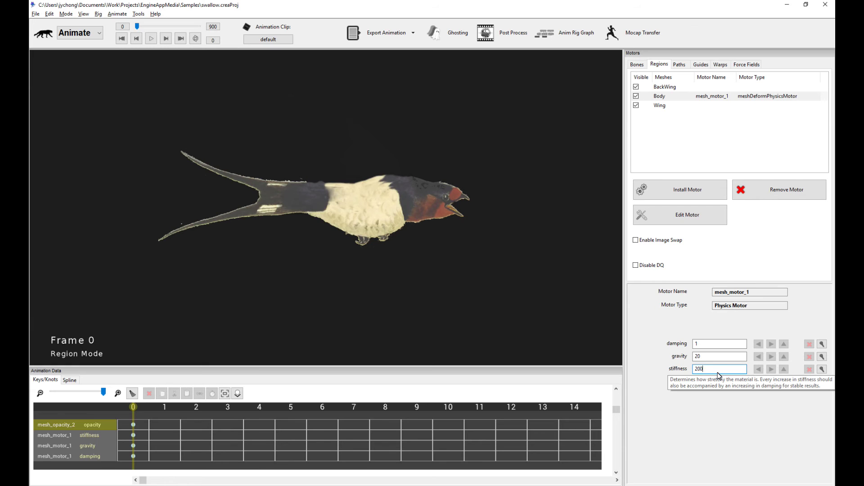
double_click(720, 344)
text(10)
key(Return)
click(552, 288)
Play back the animation to examine the Body's motion with the new stiffness and damping.
key(space)
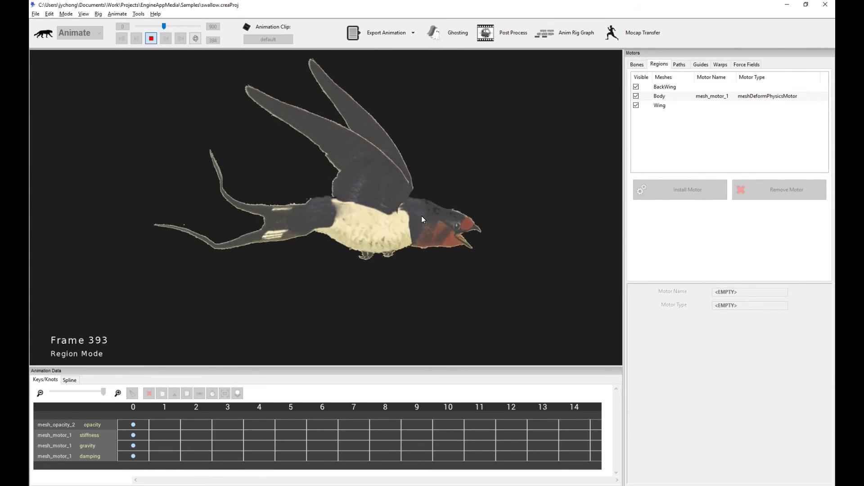
key(space)
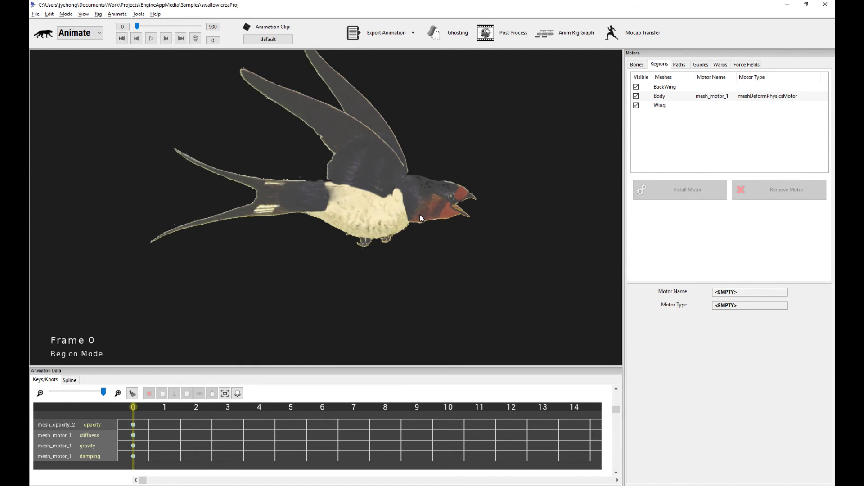
click(382, 224)
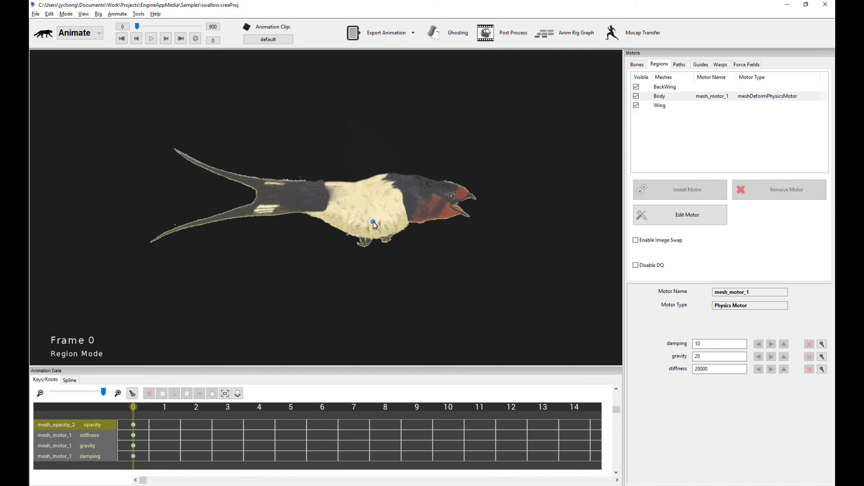
key(space)
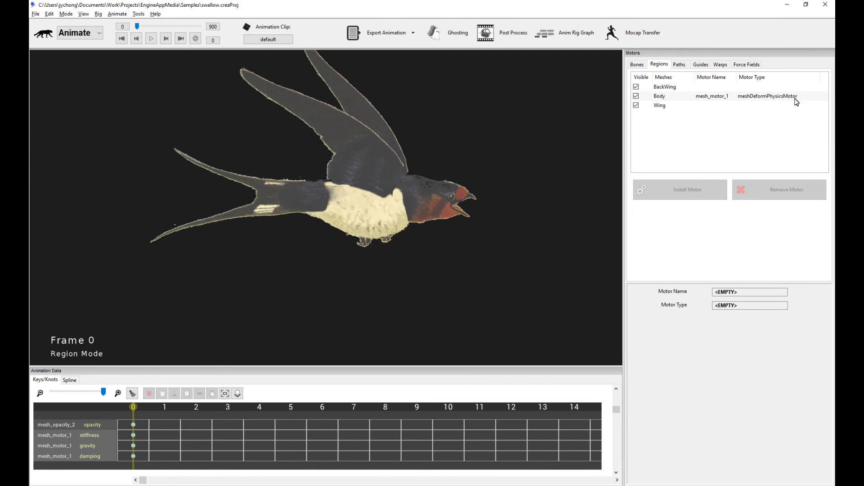
click(535, 239)
key(space)
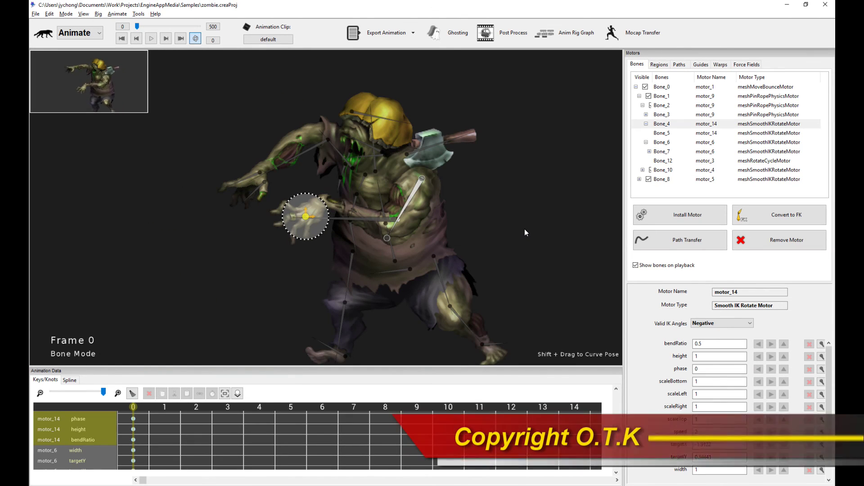
In the zombie project, clear the bone selection, switch to the mesh regions, and play back the animation to examine the cloth.
click(527, 224)
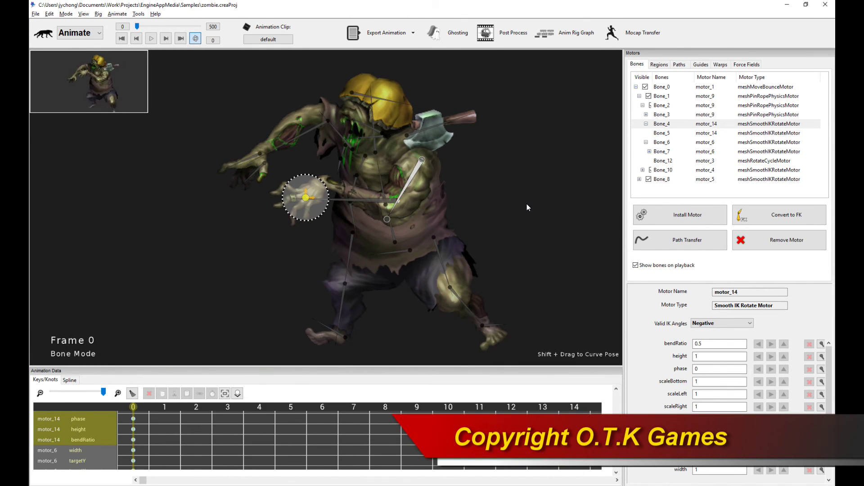
click(528, 185)
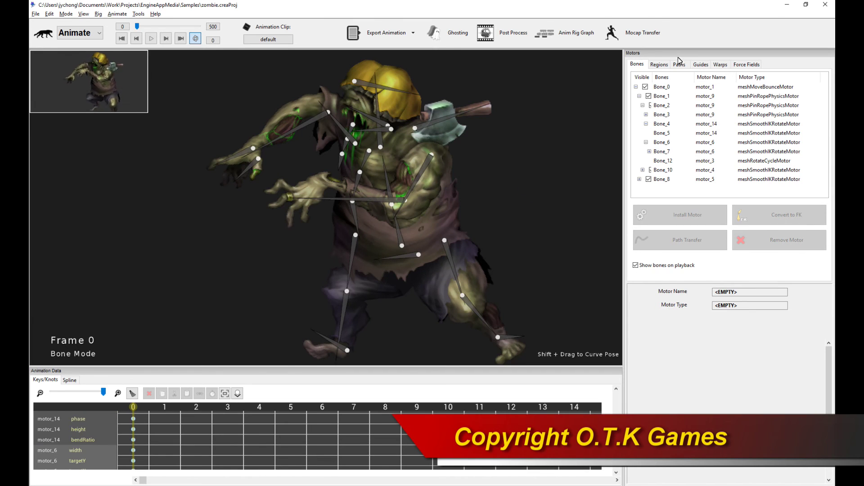
click(660, 65)
key(space)
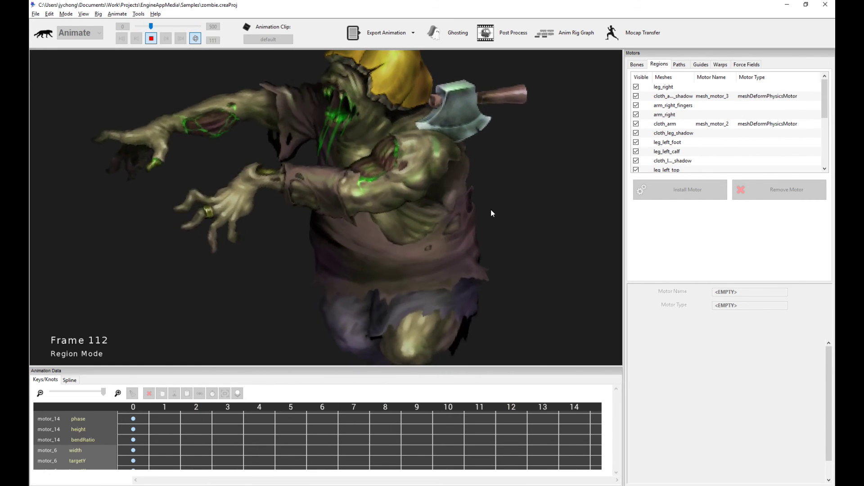
key(space)
Select the zombie's torso cloth mesh, inspect the glued areas of its Physics Motor, and leave the motor editing.
click(514, 213)
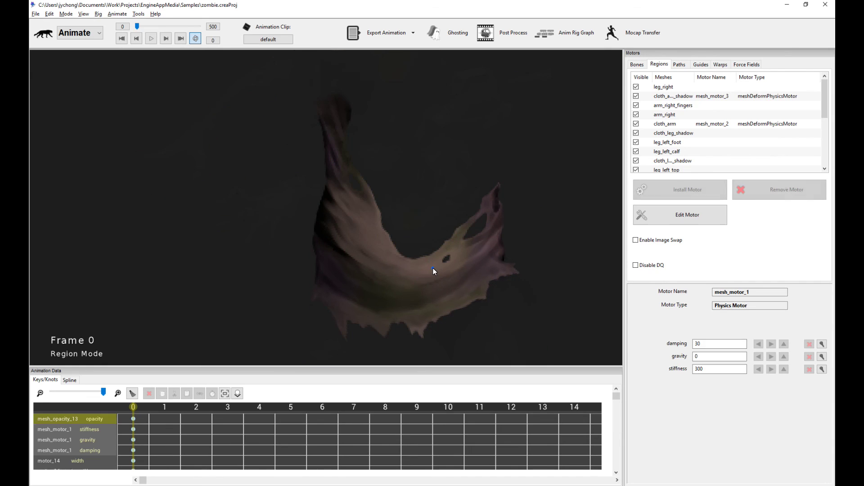
click(704, 215)
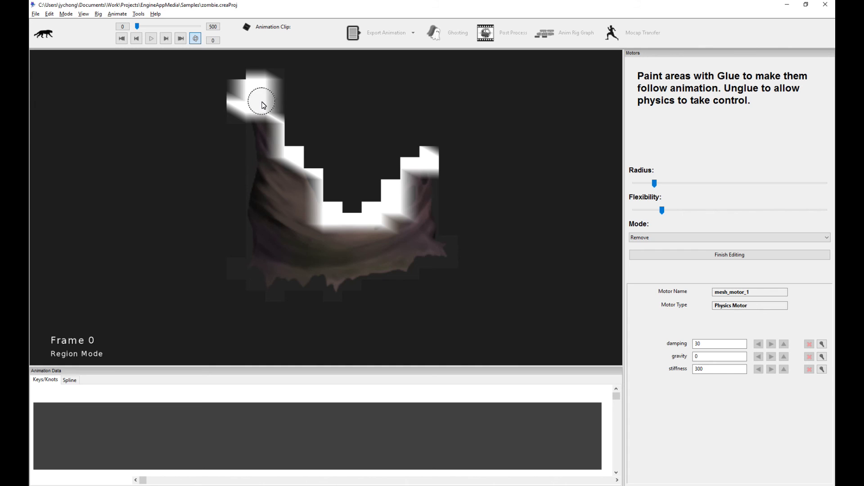
click(698, 256)
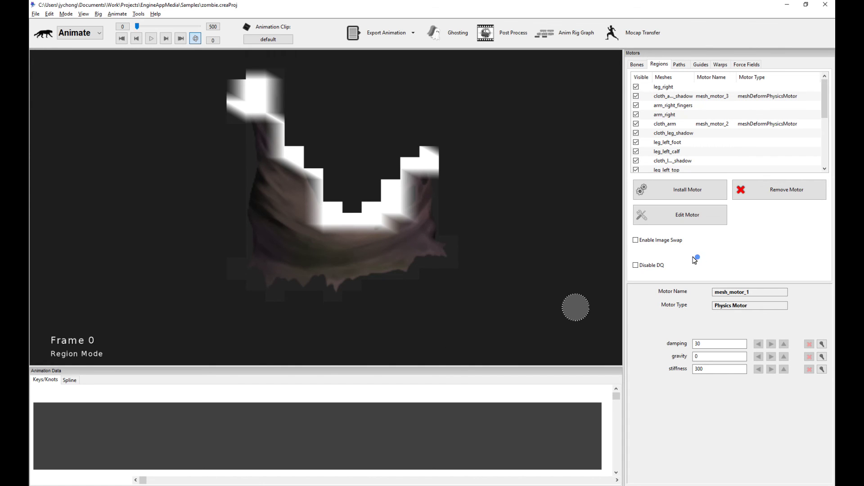
Play back the zombie's animation to examine the physics motion of its torso cloth.
click(364, 247)
key(space)
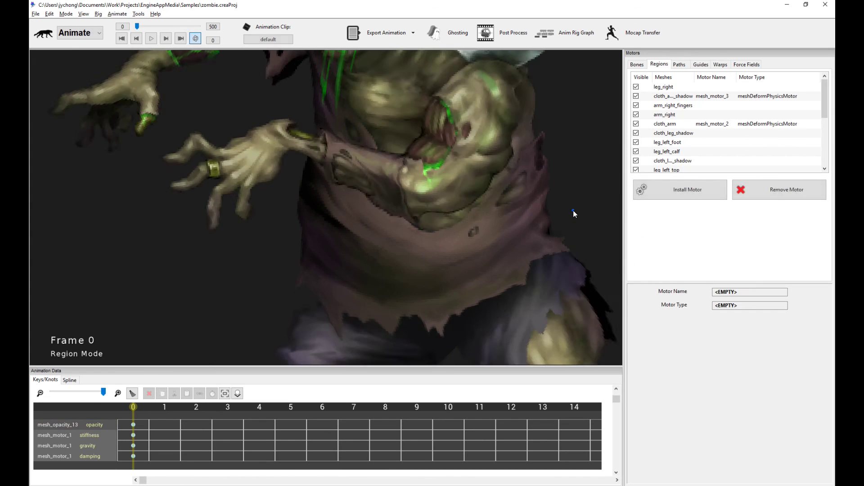
key(space)
drag(573, 209, 477, 200)
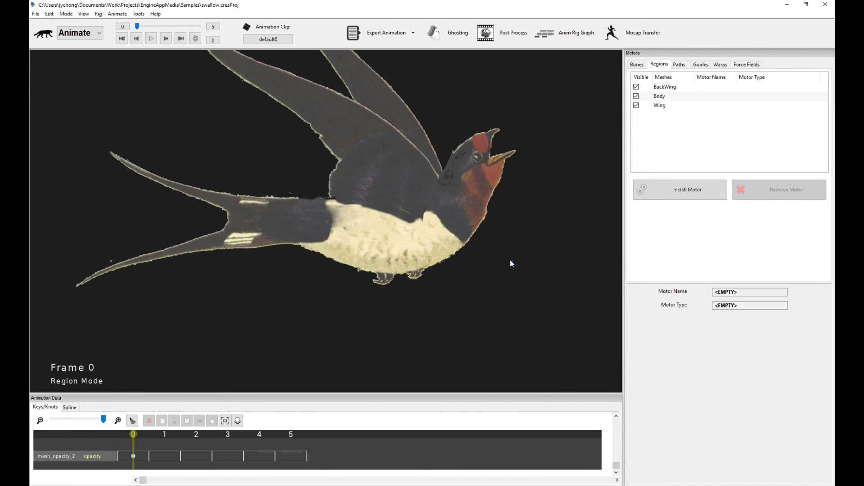
In the swallow project's default0 clip, install a Simple Transform Motor on the Body mesh.
click(512, 261)
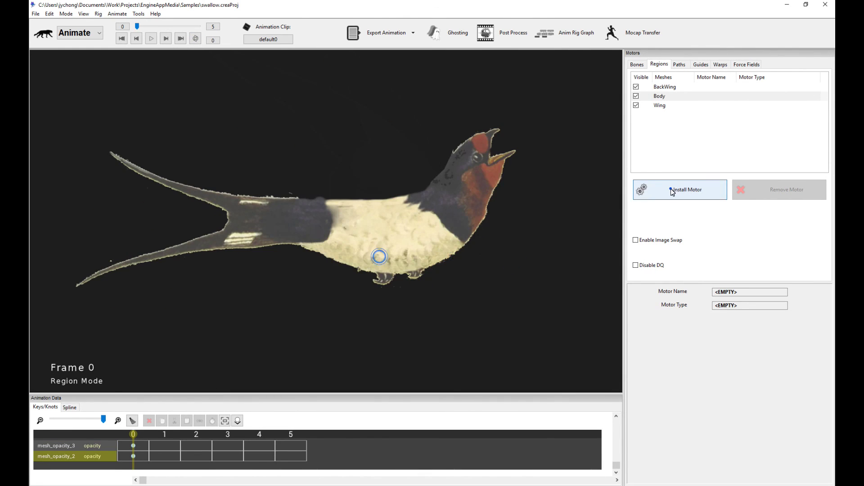
click(671, 190)
scroll(467, 256, down, 2)
double_click(498, 286)
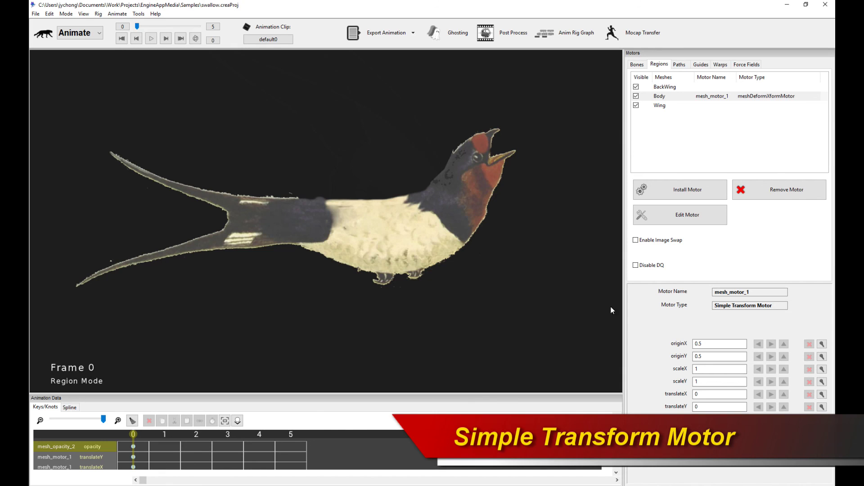
Flip the swallow's Body horizontally with a scaleX of -1, and restore scaleX to 1.
double_click(712, 370)
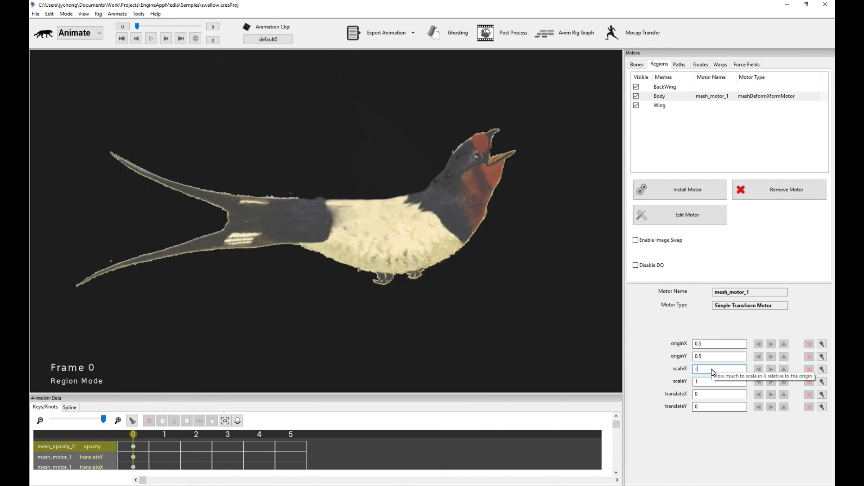
key(Return)
double_click(712, 369)
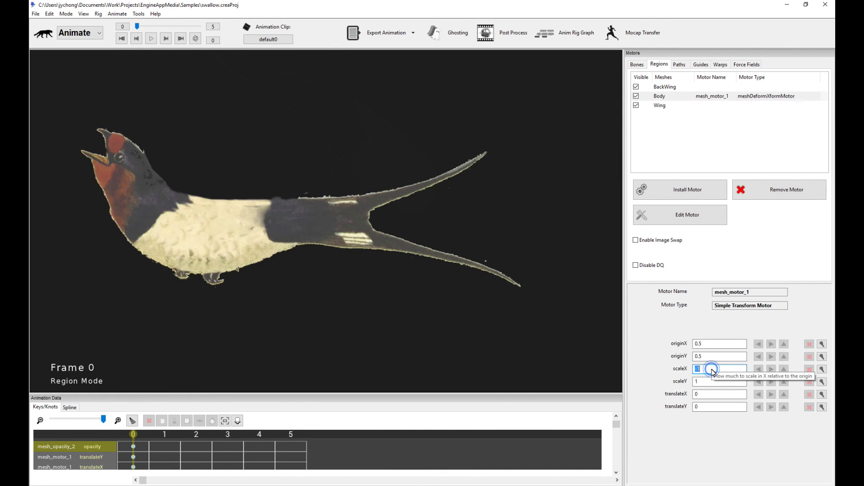
text(1)
key(Return)
Flip the swallow's Body vertically with a scaleY of -1, and restore scaleY to 1.
double_click(715, 381)
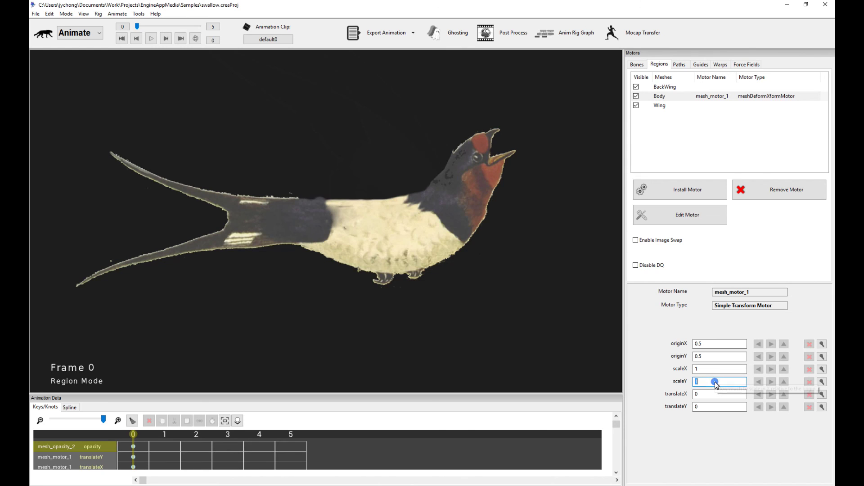
text(=-1)
drag(715, 382, 651, 377)
text(-1)
key(Return)
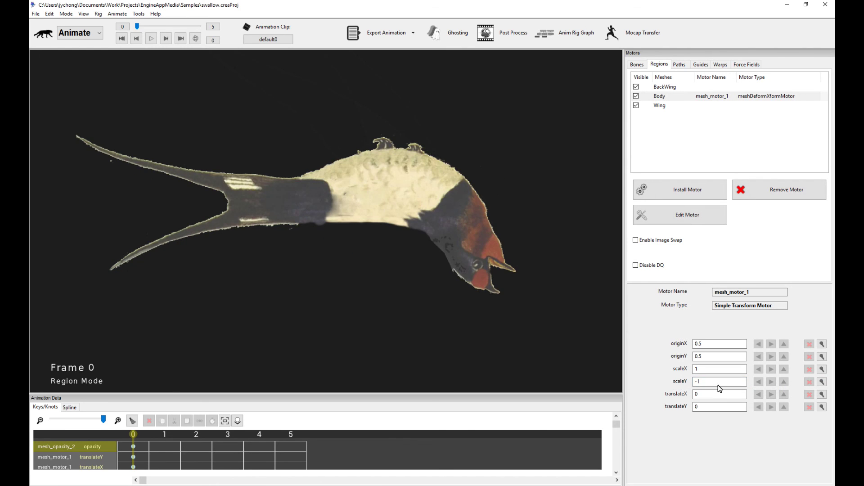
double_click(703, 383)
text(1)
key(Return)
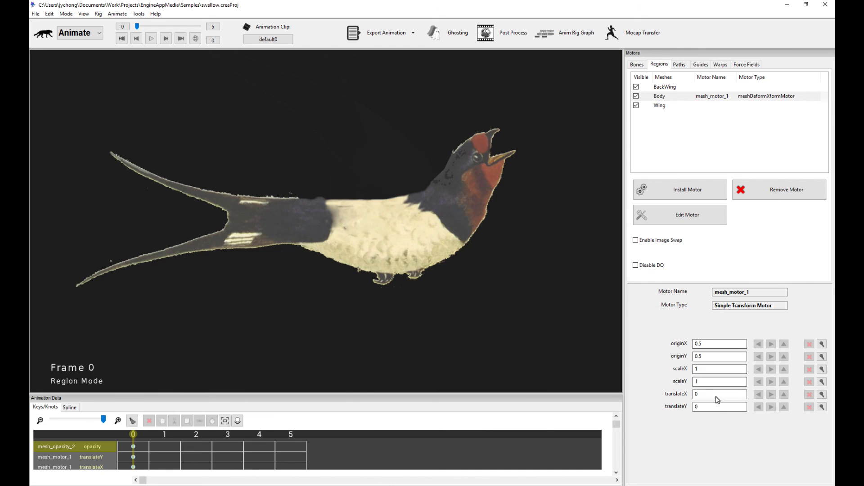
Edit the Body's motor to move its origin into the swallow's belly, at about 0.70 in X and 0.38 in Y, and finish editing.
click(658, 218)
mouse_move(325, 238)
mouse_down()
mouse_move(391, 235)
mouse_move(395, 246)
mouse_move(469, 172)
mouse_up()
drag(411, 228, 385, 237)
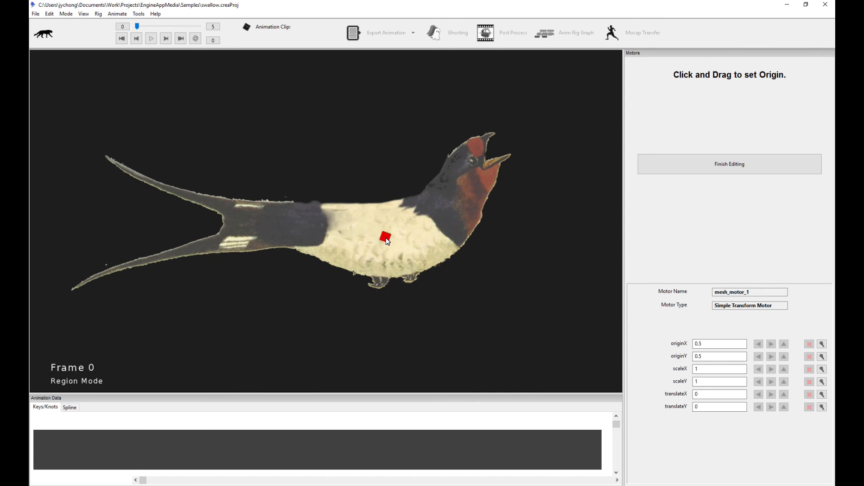
click(776, 170)
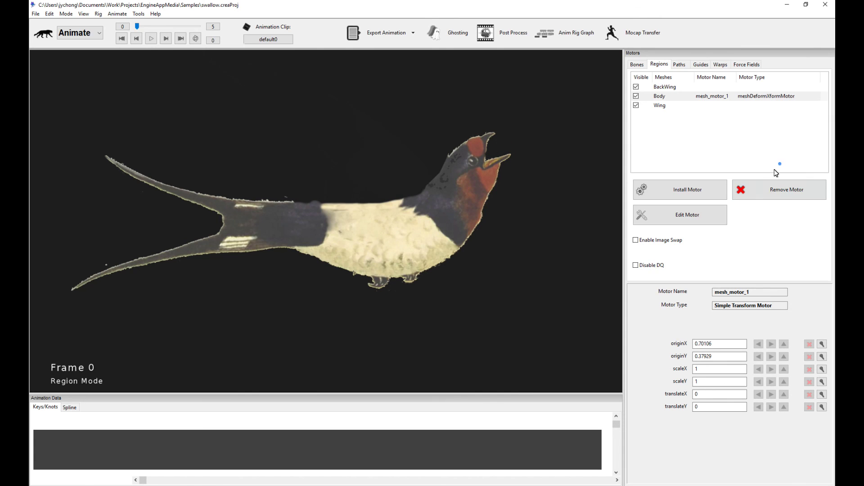
Test flipping the Body about the moved origin with a scaleX of -1, and return scaleX to 1.
double_click(704, 369)
text(-1)
key(Return)
double_click(705, 369)
text(1)
key(Return)
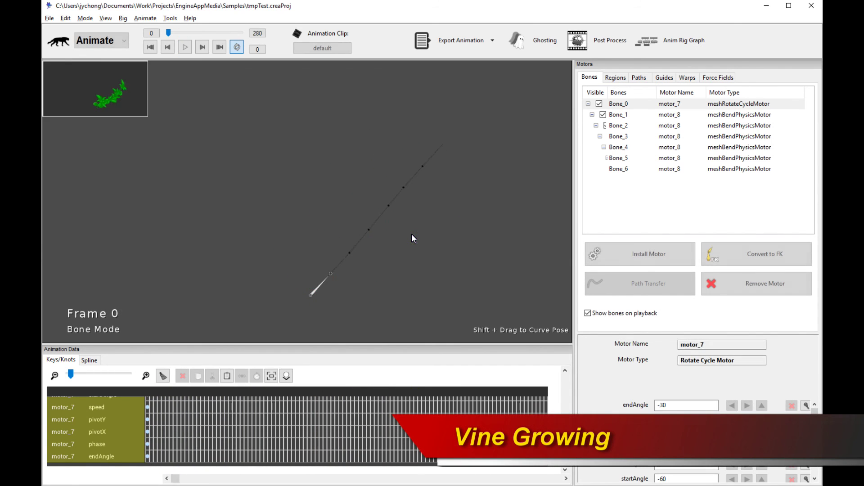
In the vine project tmpTest, stop the playback, check the bone motors, and inspect the Simple Transform Motor on TextureMesh0.
key(space)
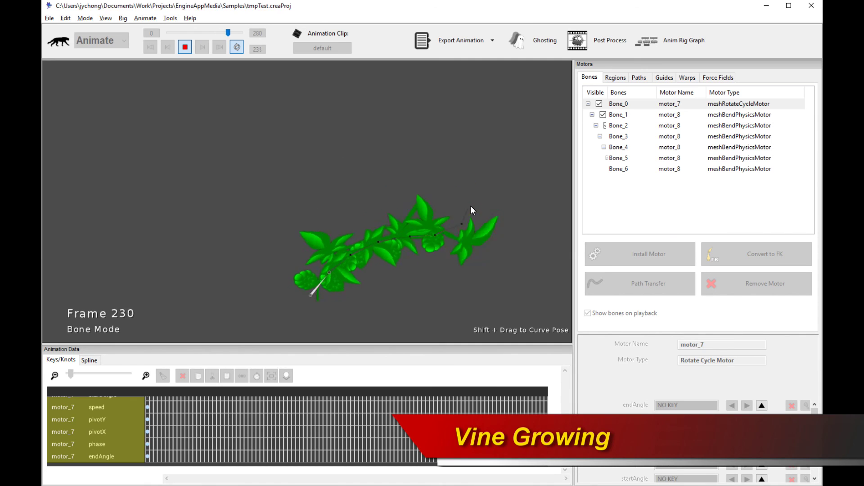
click(614, 77)
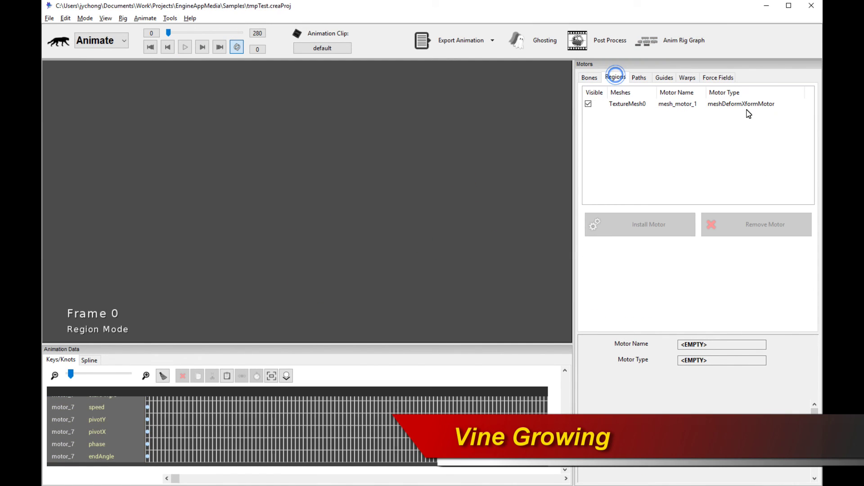
click(593, 79)
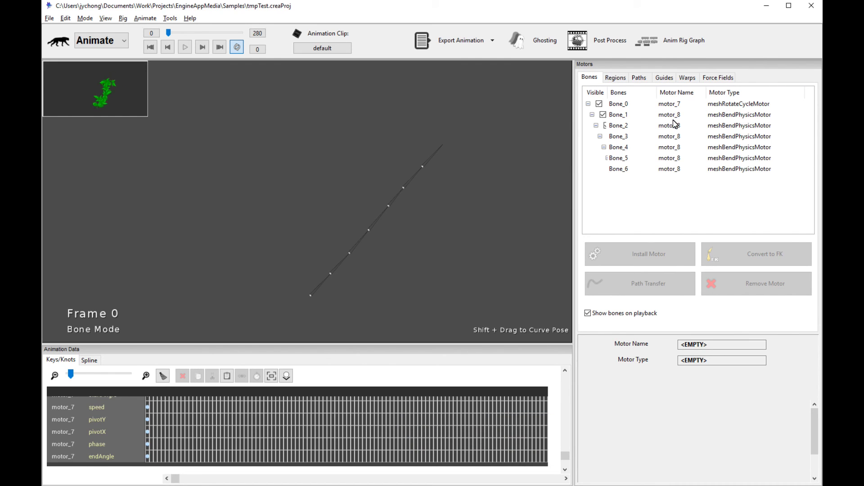
click(614, 76)
click(734, 105)
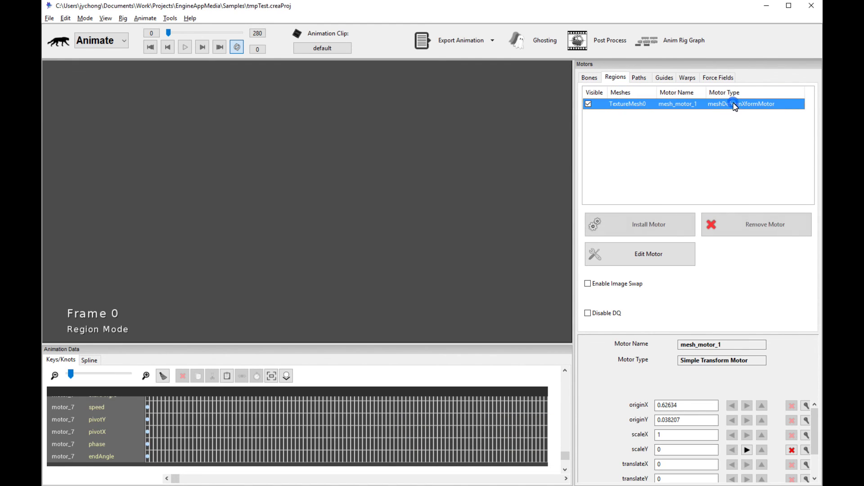
Clear the mesh selection, return to the bones, and play back the animation to examine the vine's growth.
click(509, 205)
click(590, 77)
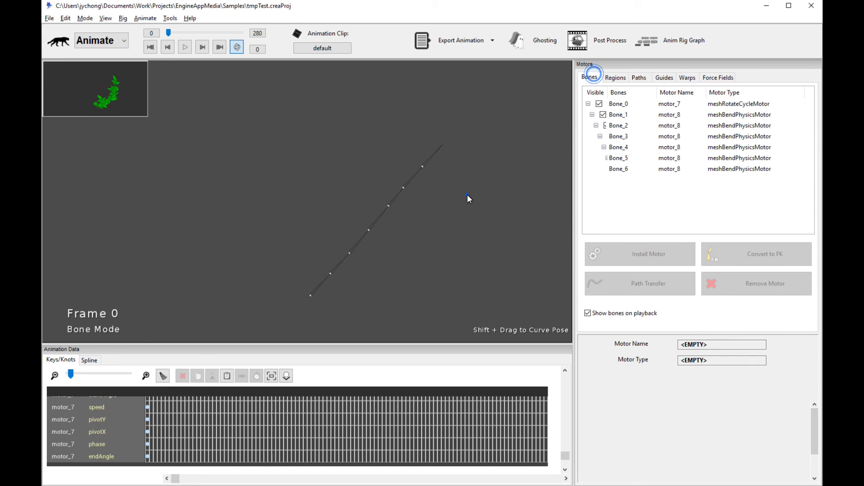
key(space)
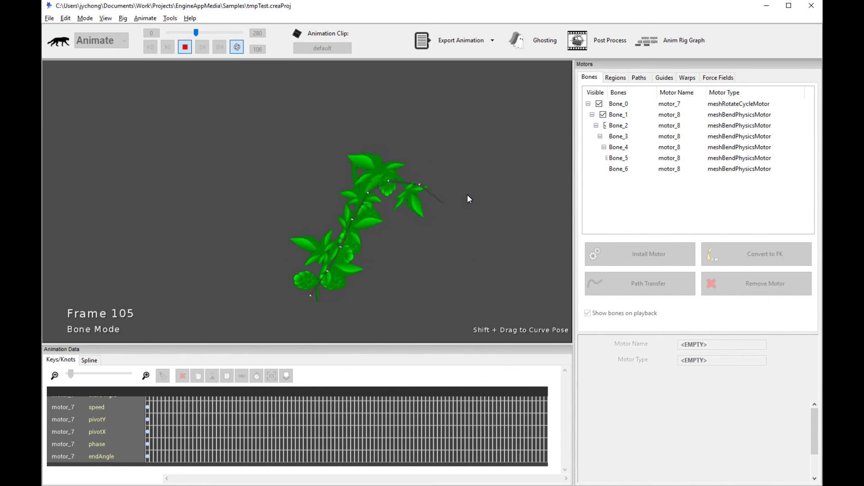